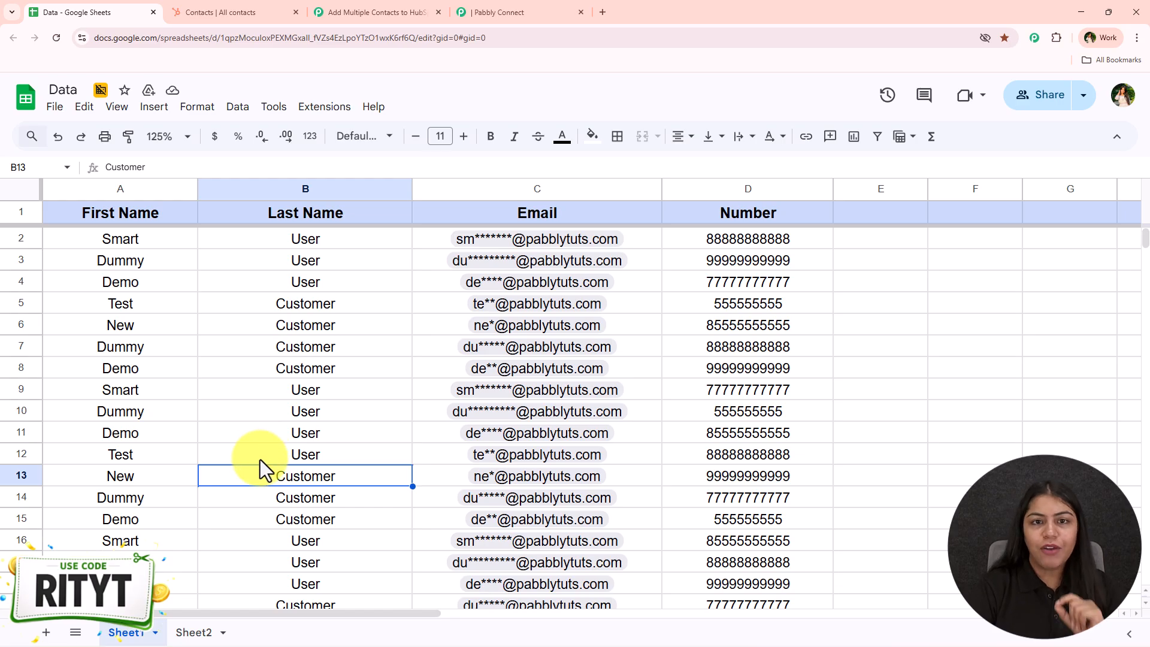
# Send the contact rows of the Data spreadsheet to the workflow with the Pabbly Connect Webhooks extension.
pyautogui.click(204, 11)
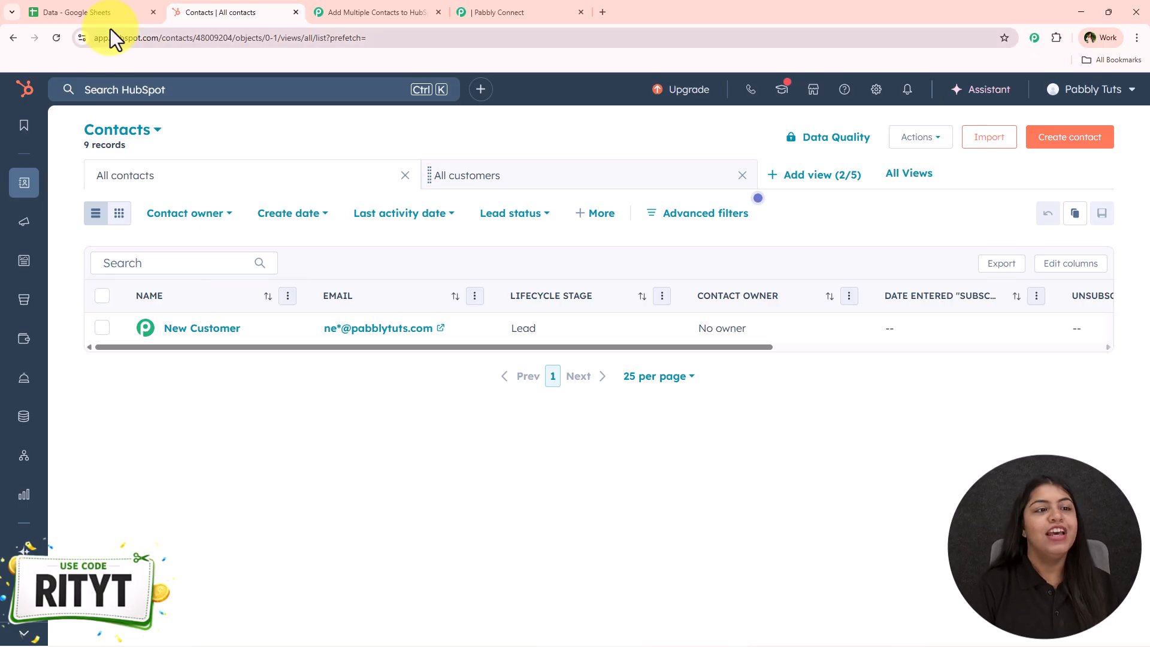
pyautogui.click(96, 12)
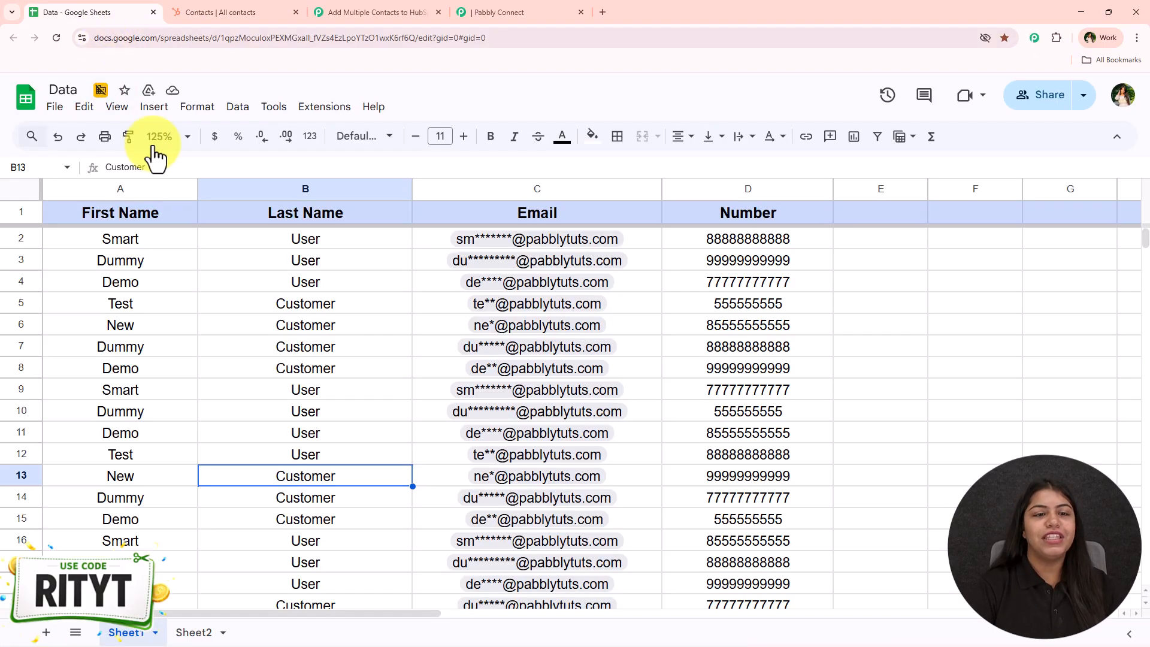
pyautogui.click(339, 110)
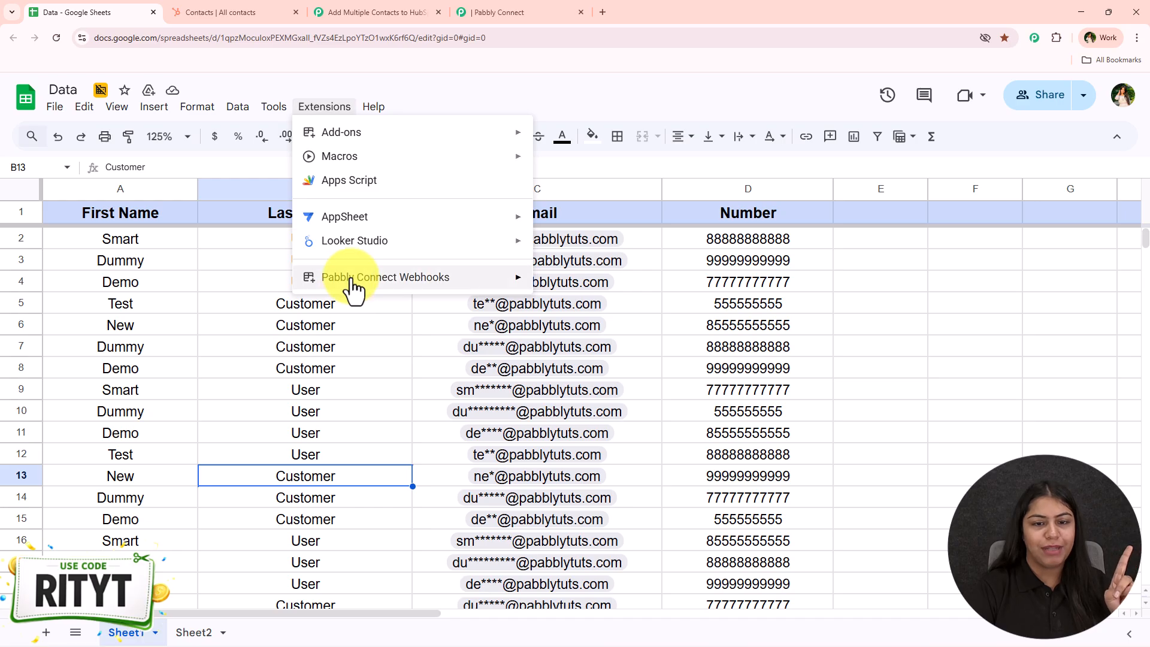
pyautogui.moveTo(354, 280)
pyautogui.click(577, 379)
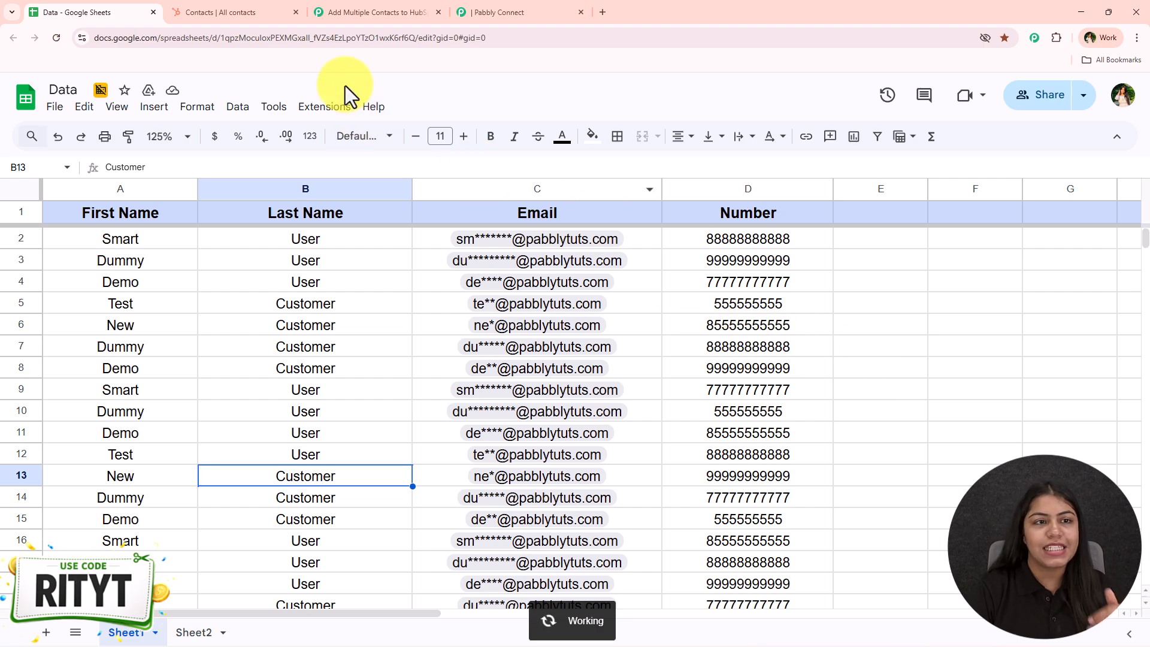
# Reload the HubSpot contacts list repeatedly to check which contacts from the spreadsheet have been added.
pyautogui.click(281, 9)
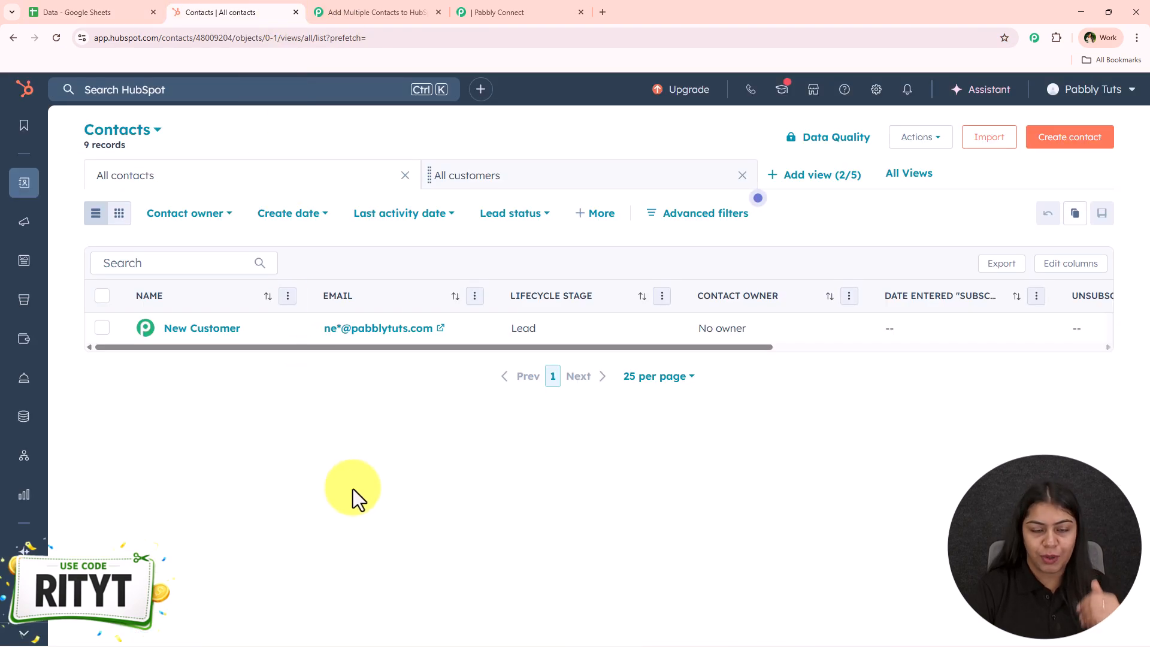
pyautogui.click(56, 45)
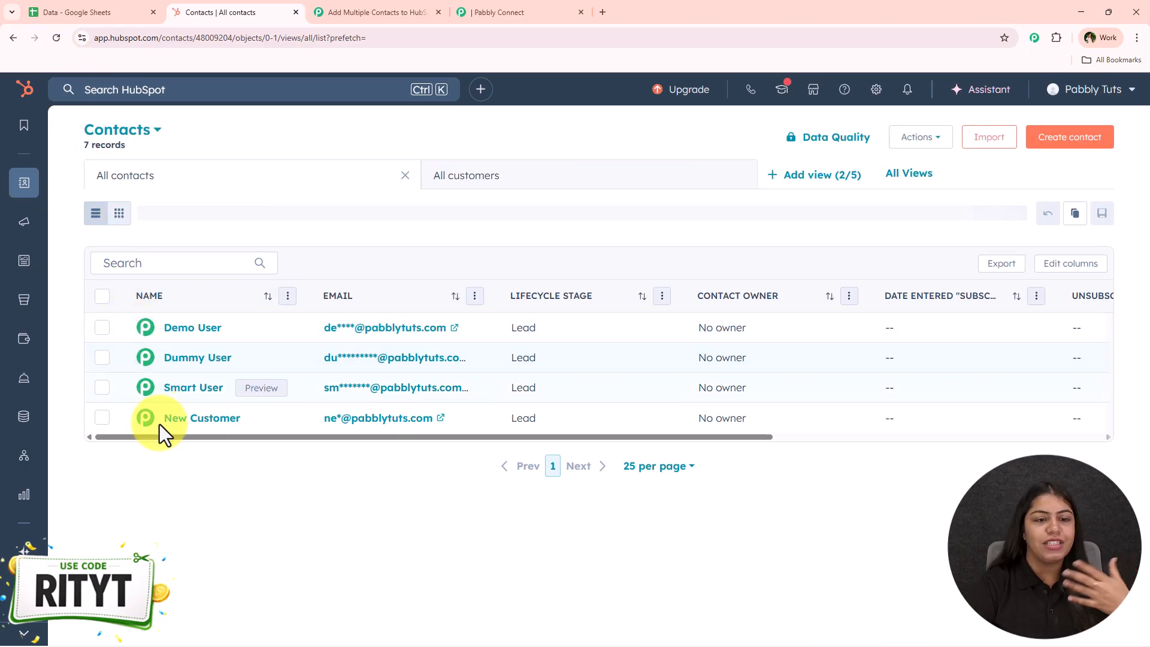
pyautogui.click(53, 41)
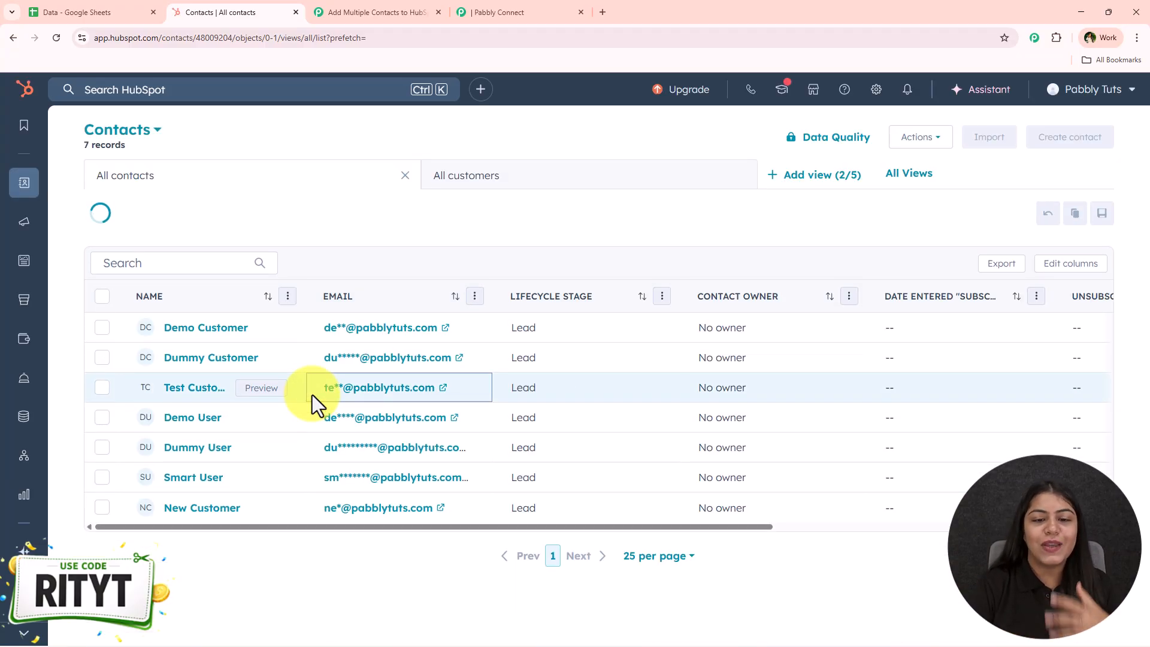
pyautogui.click(57, 40)
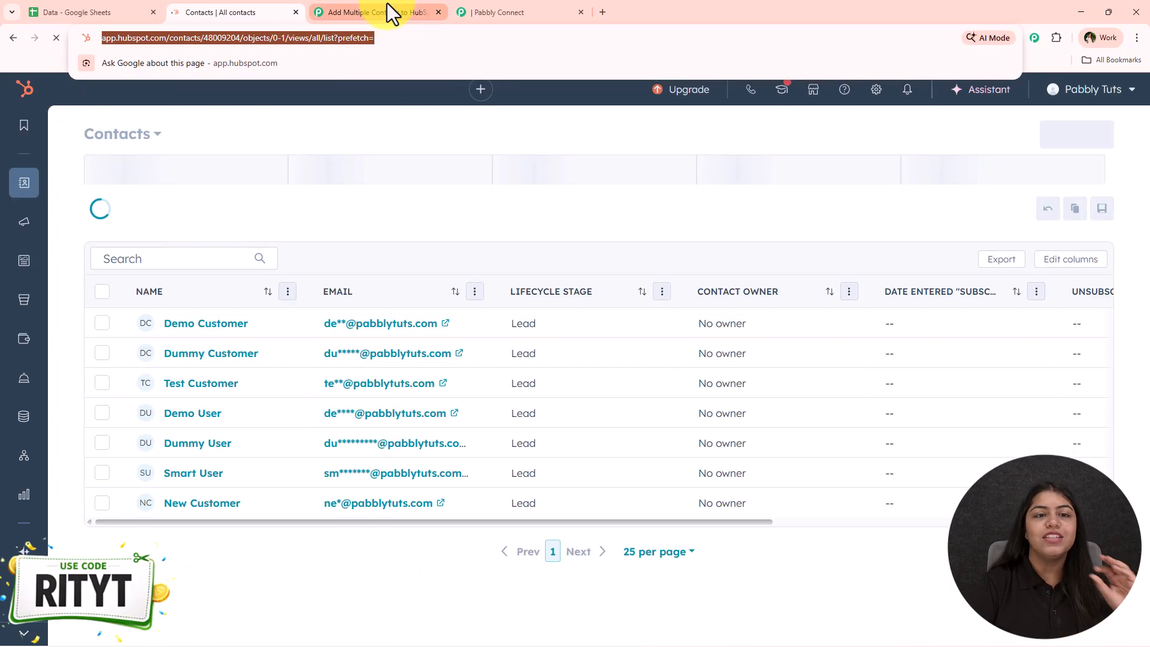
# Review the finished Google Sheets to HubSpot CRM workflow and the empty copy that still needs a trigger.
pyautogui.click(387, 11)
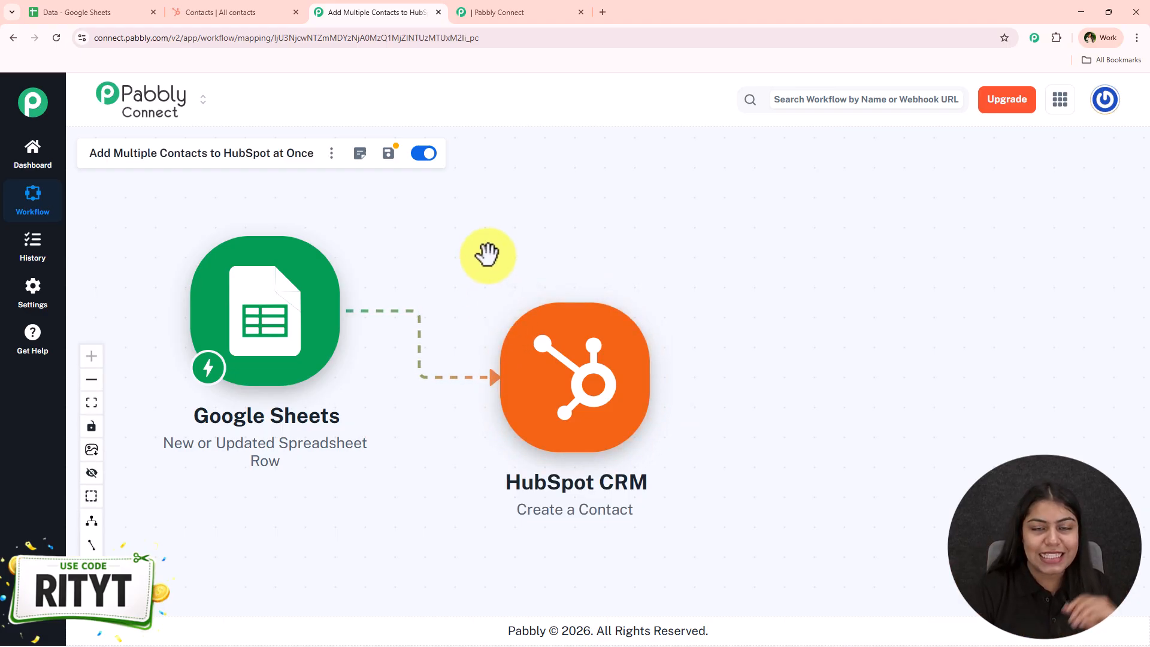
pyautogui.click(530, 2)
pyautogui.scroll(3, 553, 290)
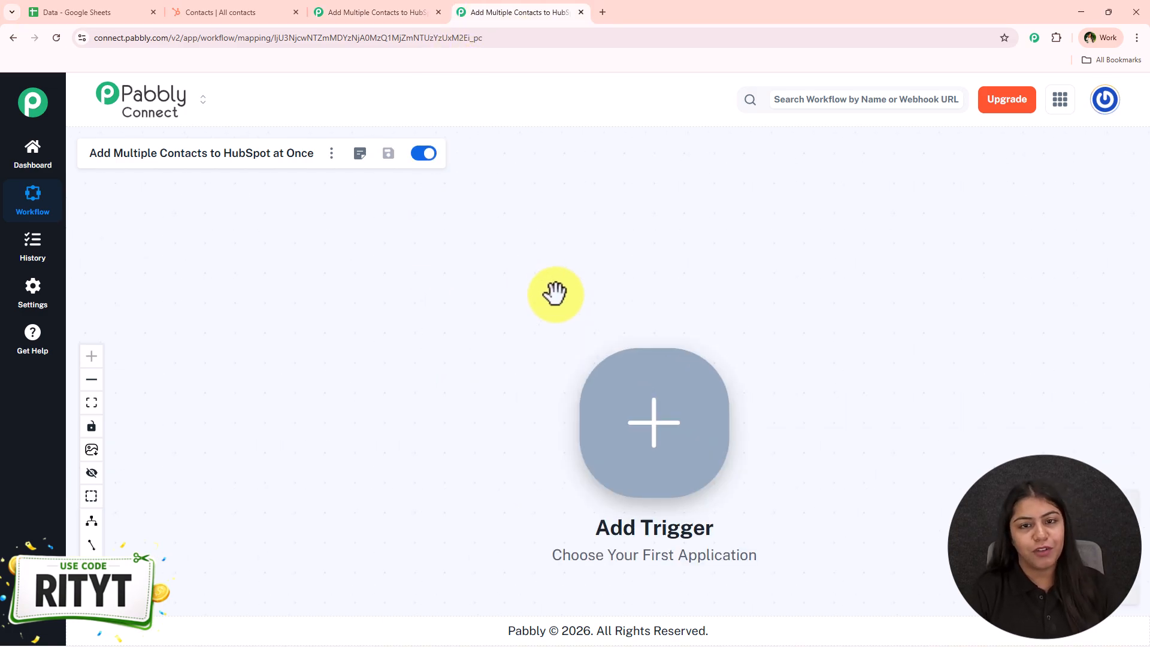
pyautogui.moveTo(746, 275); pyautogui.dragTo(710, 237)
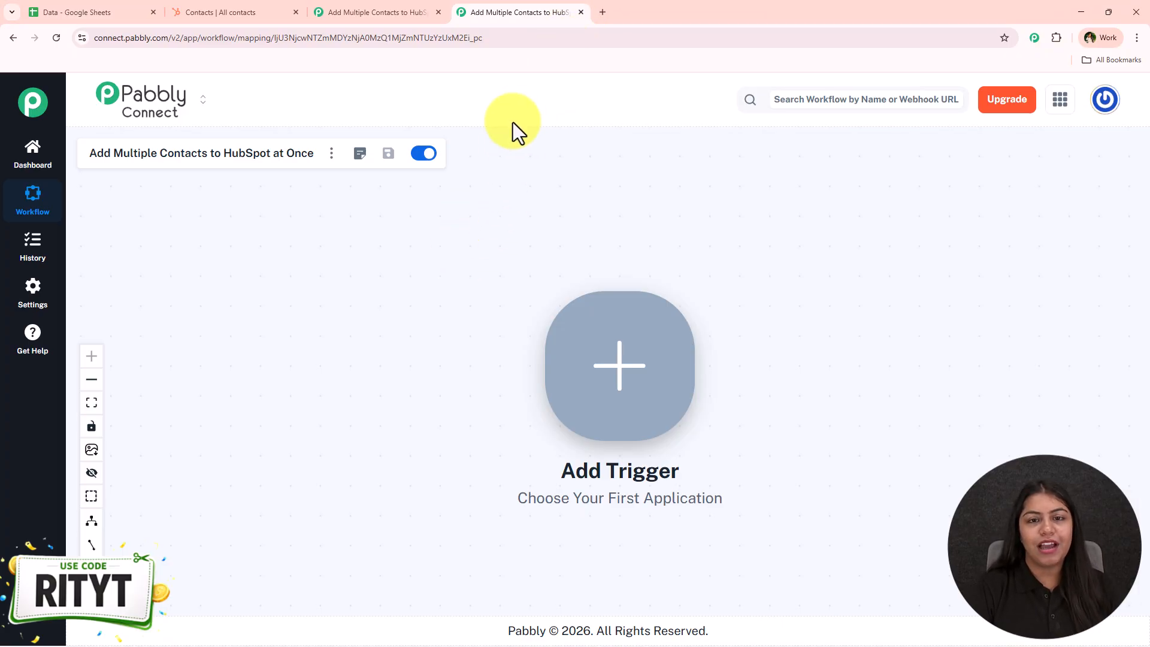
# Open the Pabbly Connect website at pabbly.com/connect in a new browser tab.
pyautogui.click(603, 11)
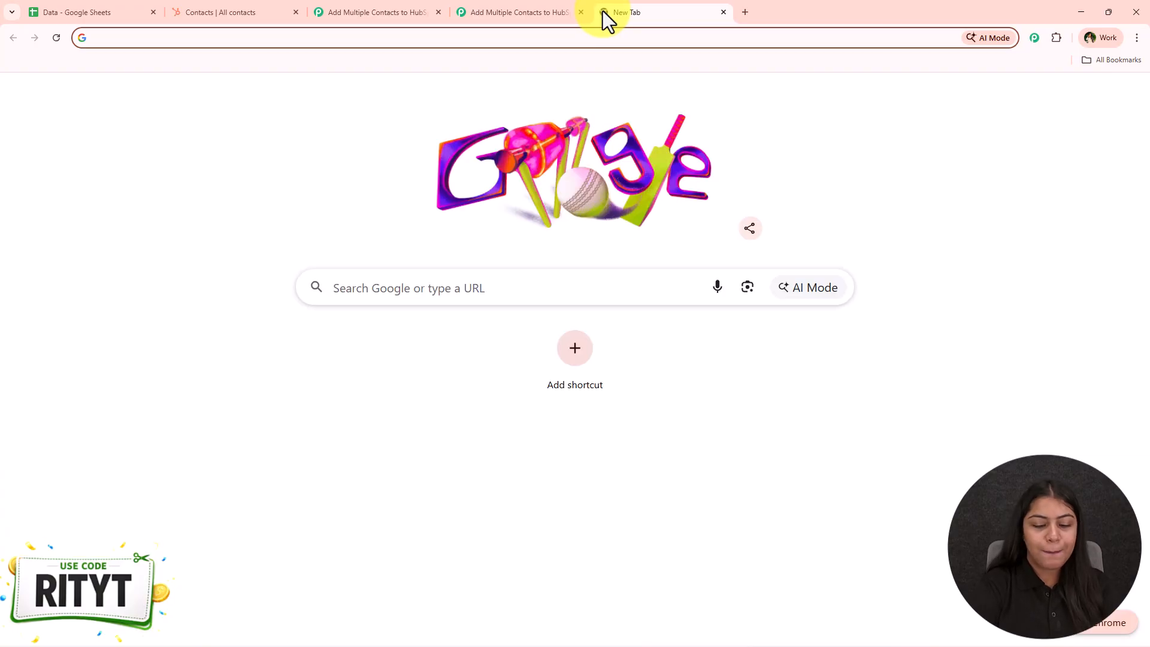
pyautogui.write('pan')
pyautogui.press('BackSpace')
pyautogui.write('bbly')
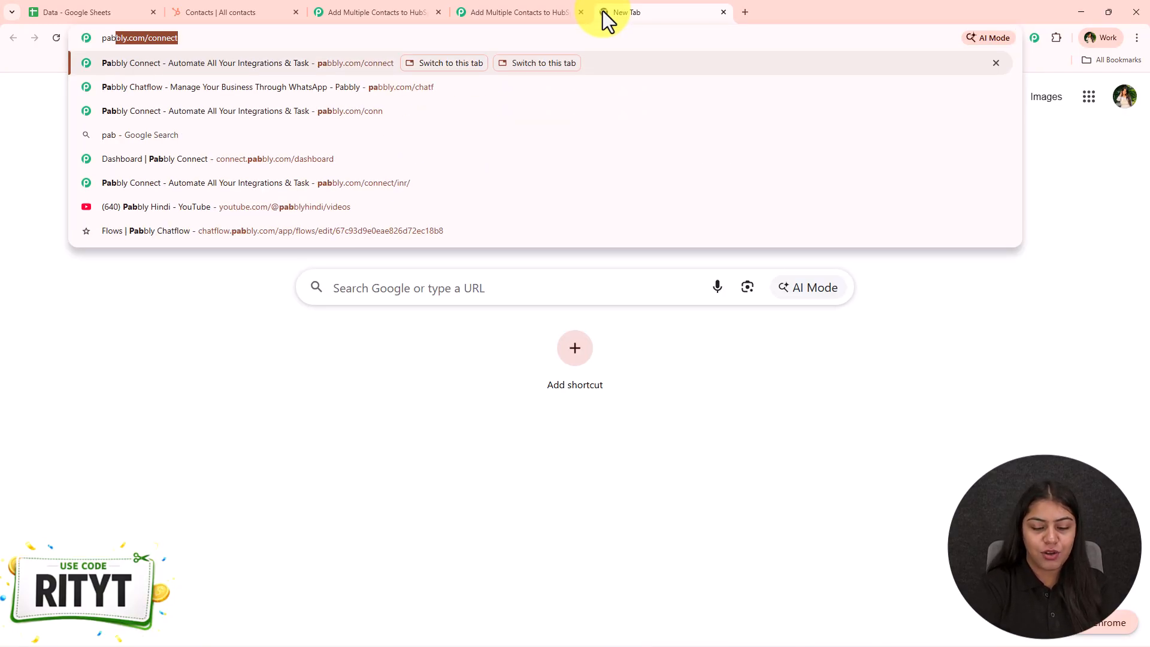
pyautogui.press('Return')
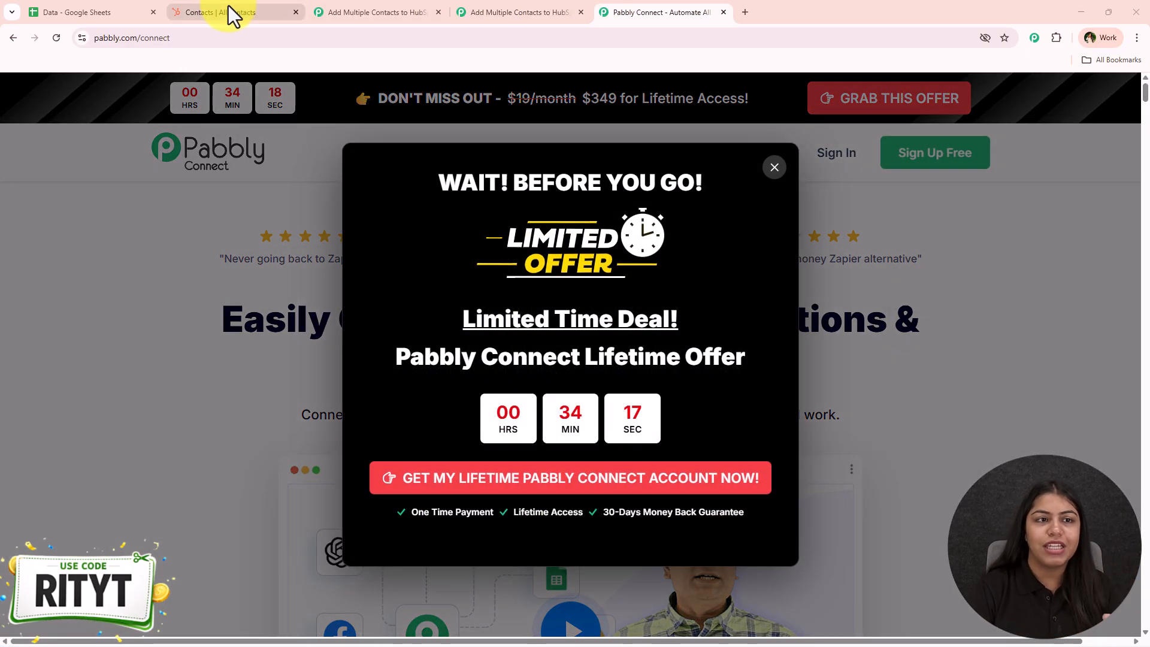
# Refresh the HubSpot contacts list and look again at the finished Add Multiple Contacts to HubSpot at Once workflow.
pyautogui.click(229, 13)
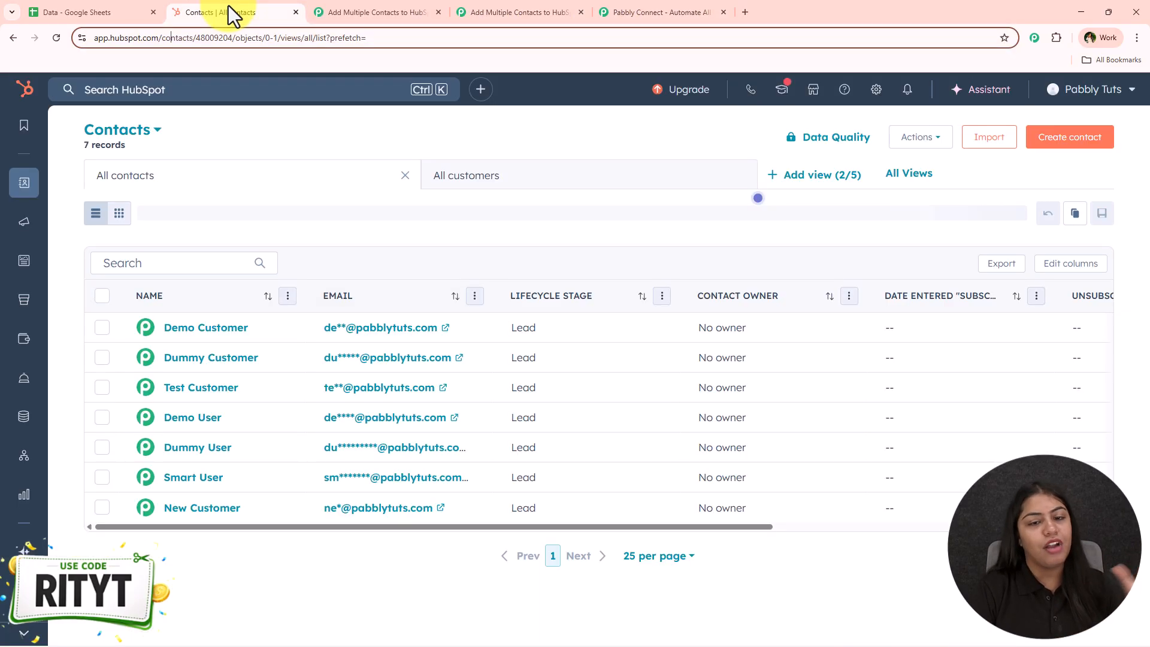
pyautogui.click(57, 38)
pyautogui.click(419, 10)
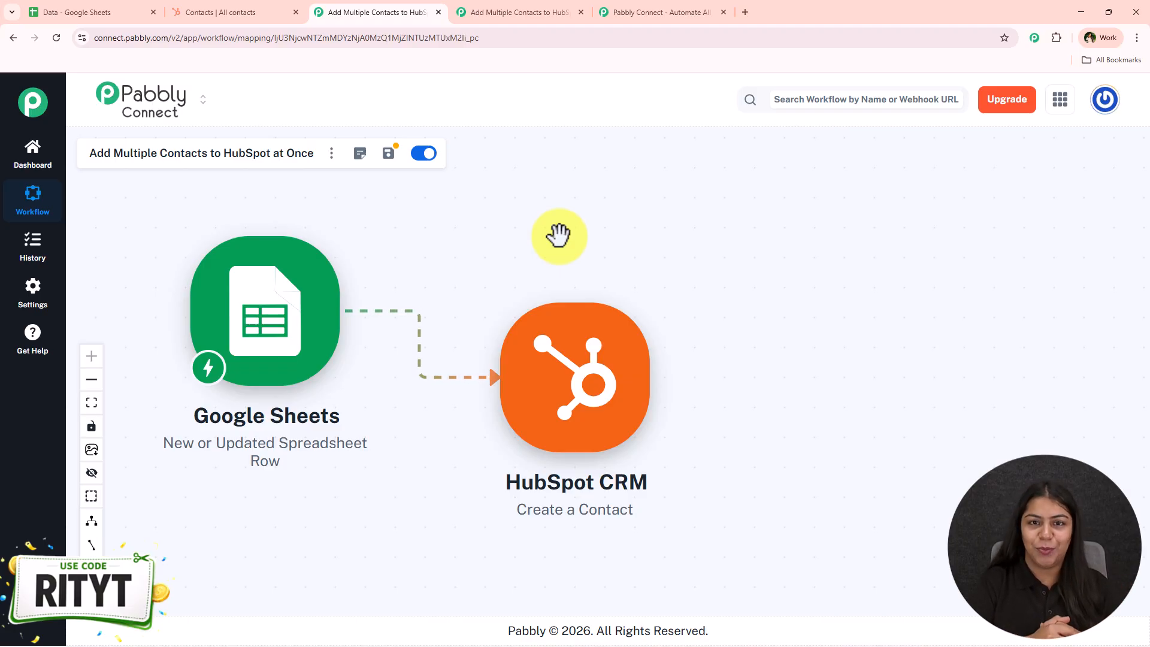
# Add a Google Sheets trigger with the New or Updated Spreadsheet Row event to the empty workflow.
pyautogui.click(468, 10)
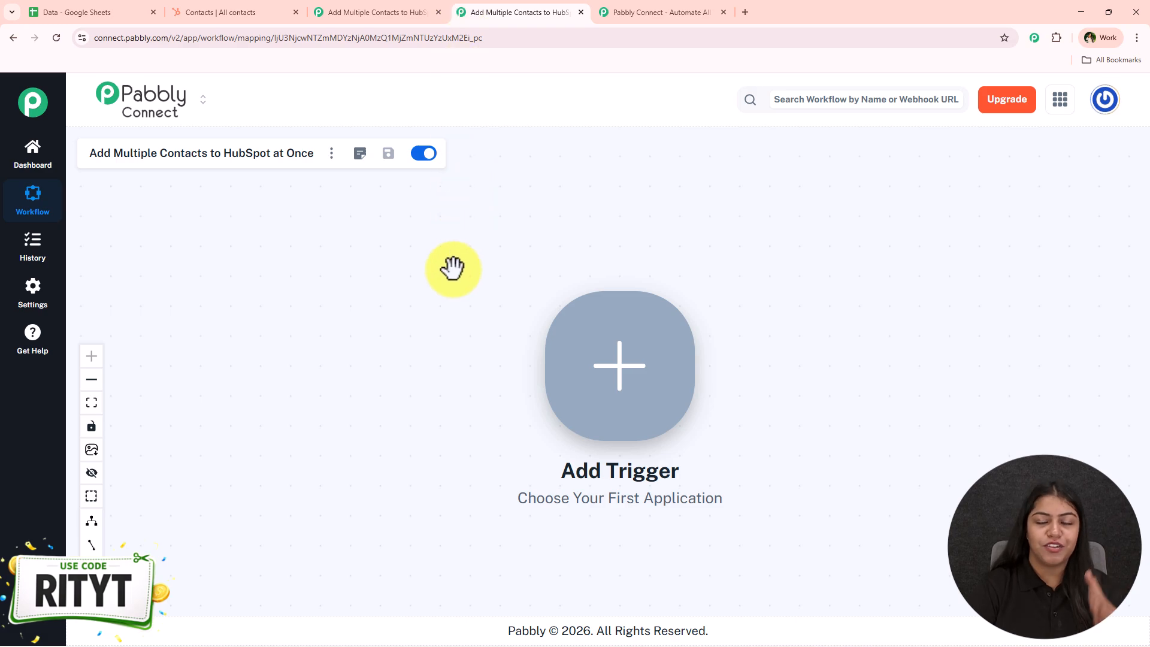
pyautogui.moveTo(458, 266); pyautogui.dragTo(140, 250)
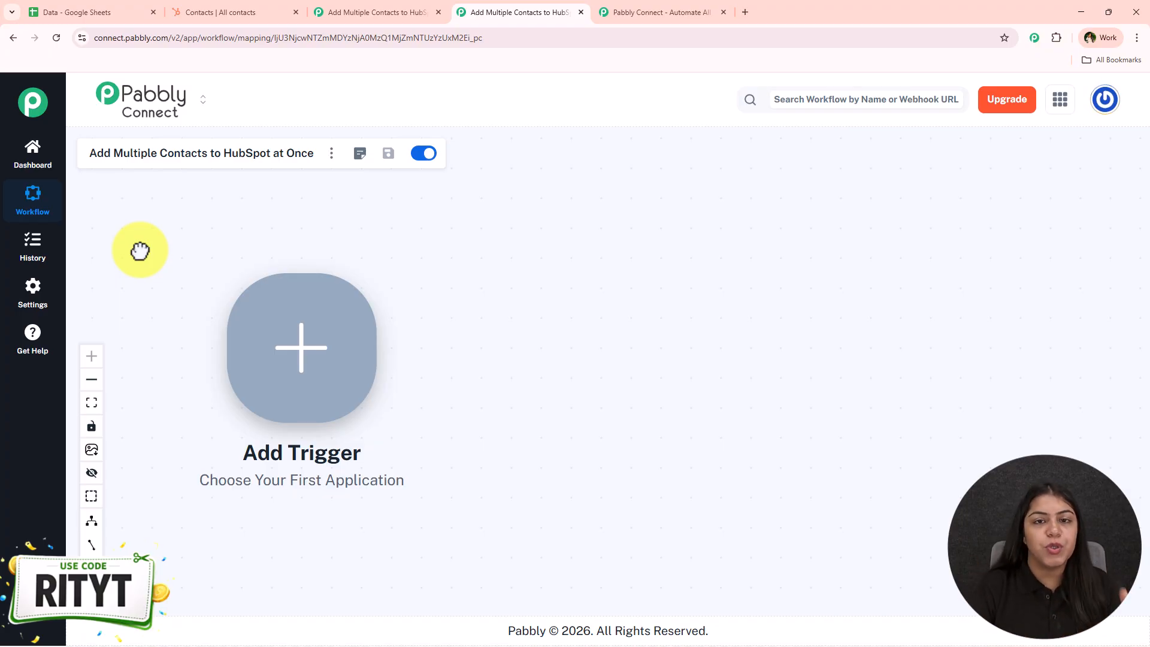
pyautogui.moveTo(437, 382); pyautogui.dragTo(418, 373)
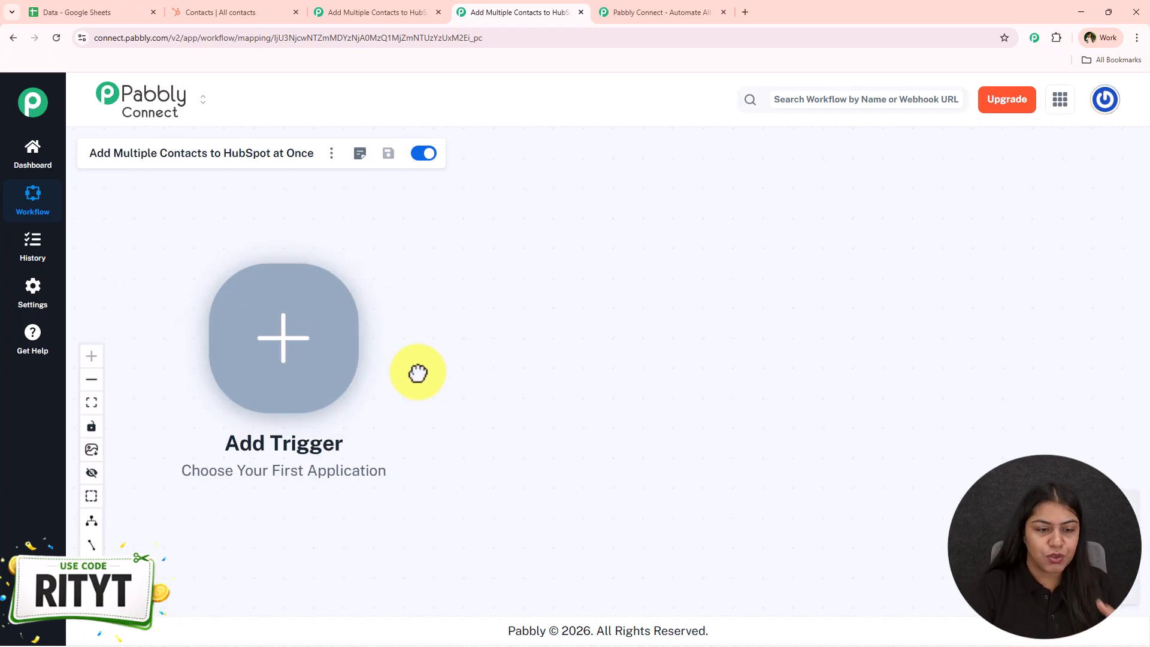
pyautogui.click(322, 352)
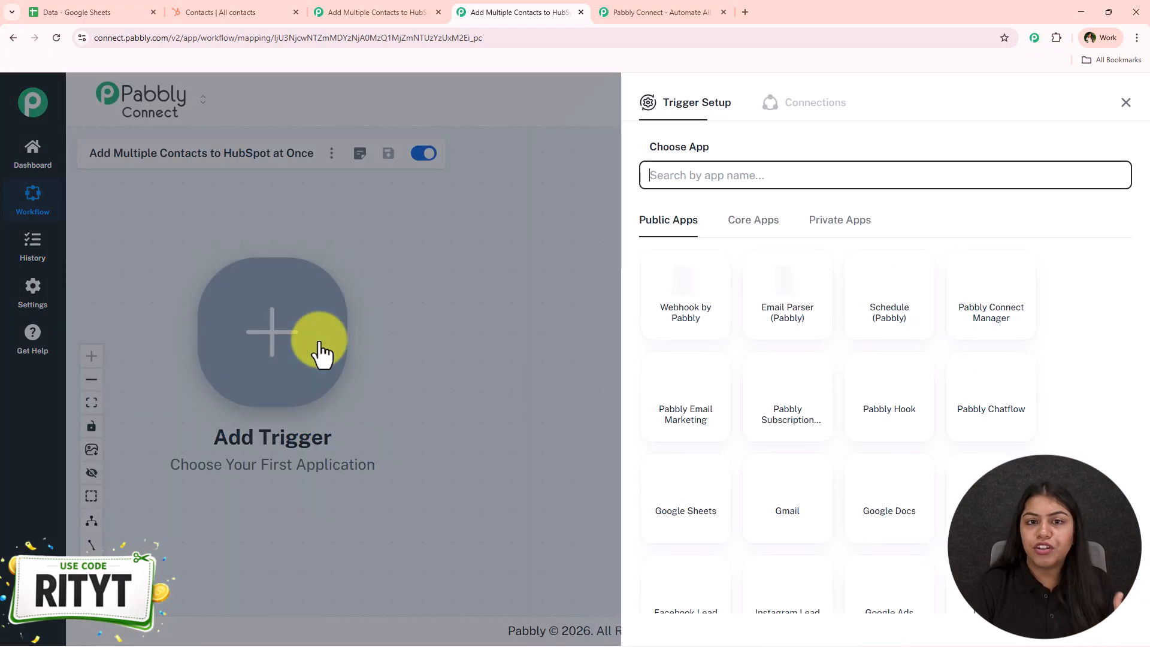
pyautogui.write('Sheets')
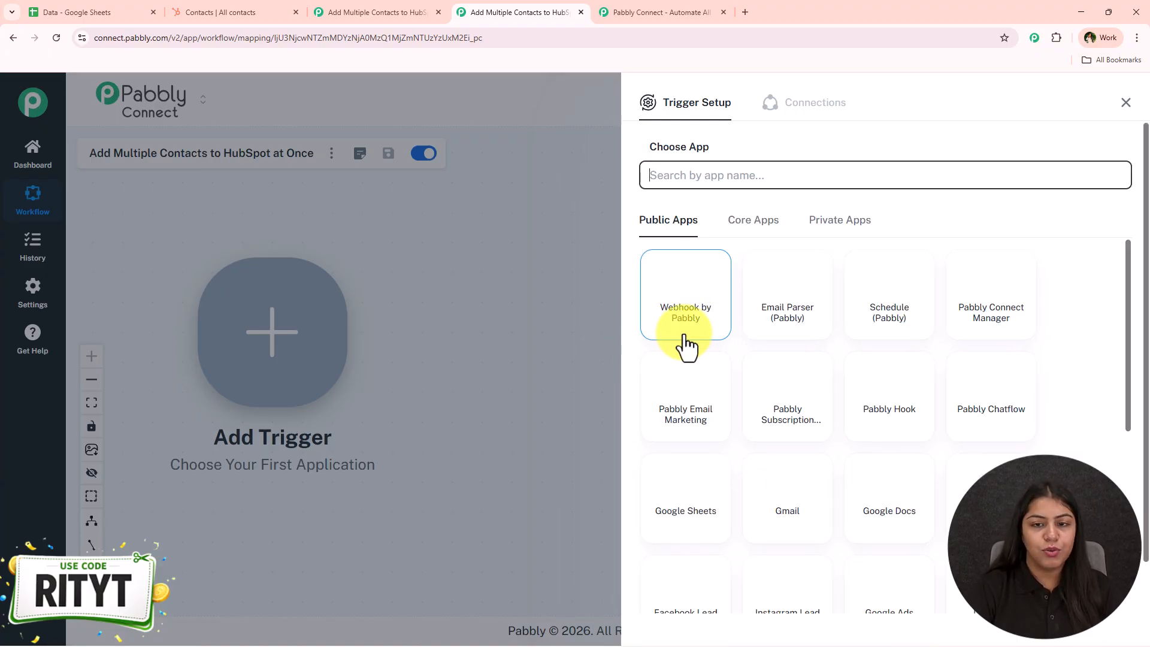
pyautogui.click(672, 510)
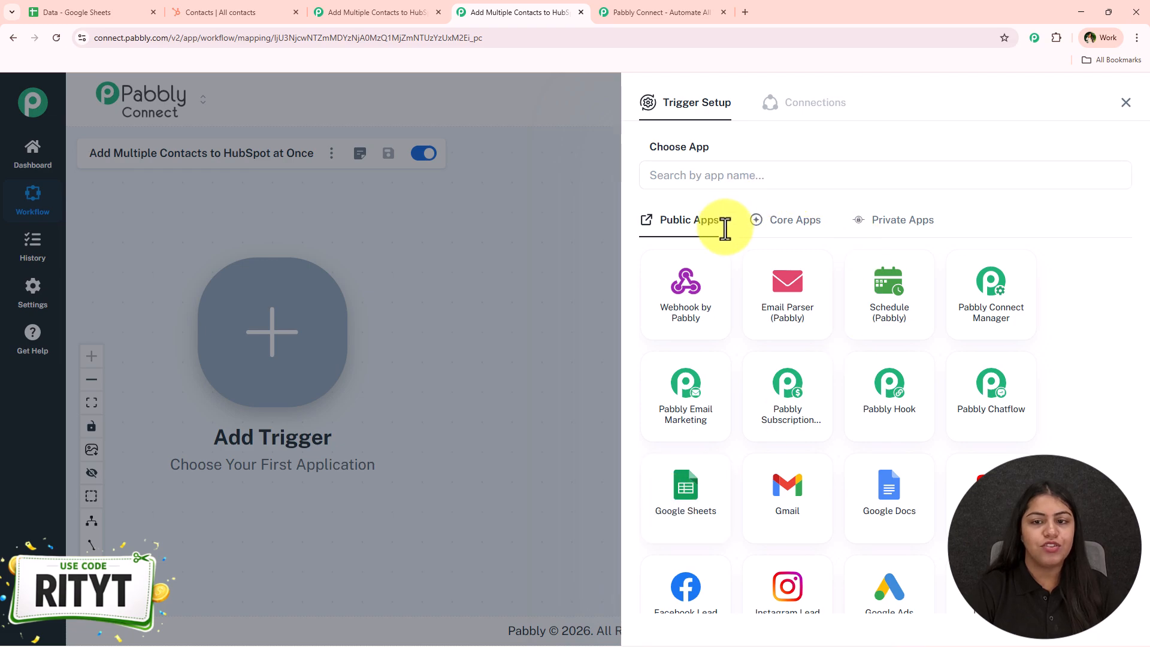
pyautogui.click(714, 237)
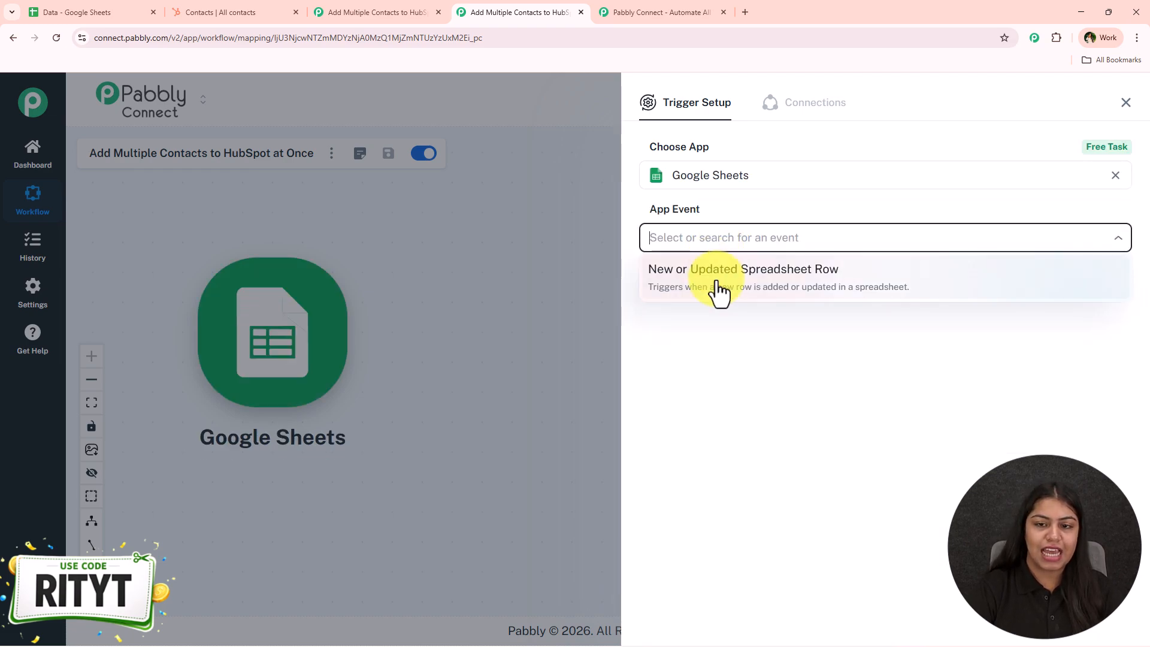
pyautogui.click(713, 288)
# Connect the Google Sheets trigger and copy its webhook URL.
pyautogui.click(700, 291)
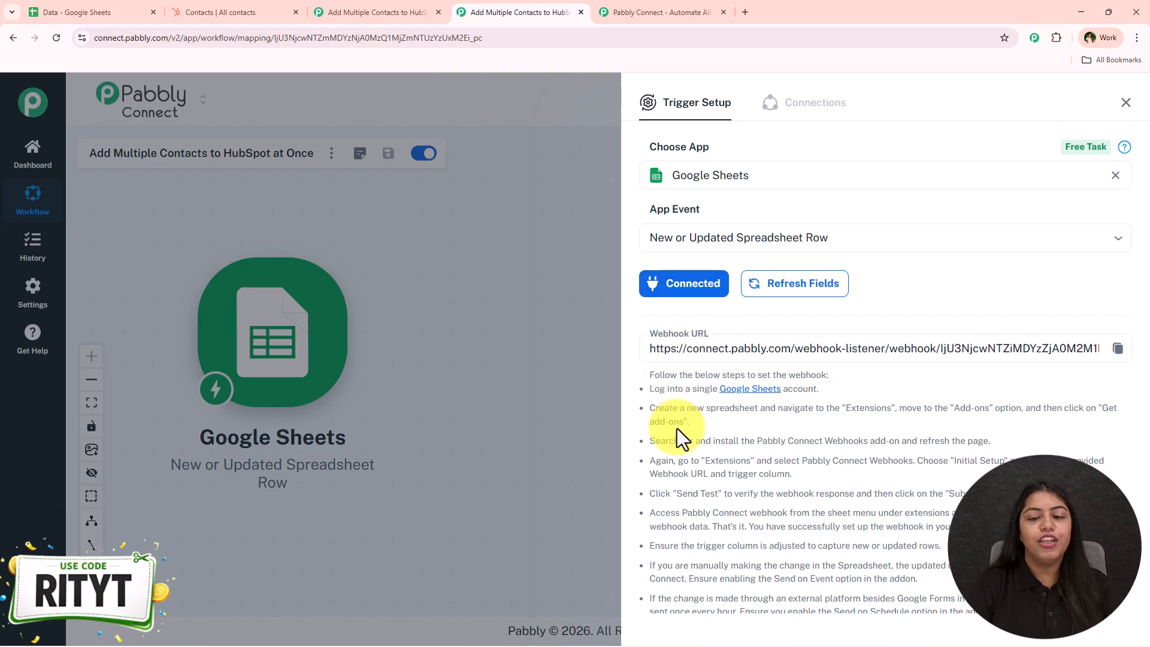
pyautogui.scroll(-2, 886, 475)
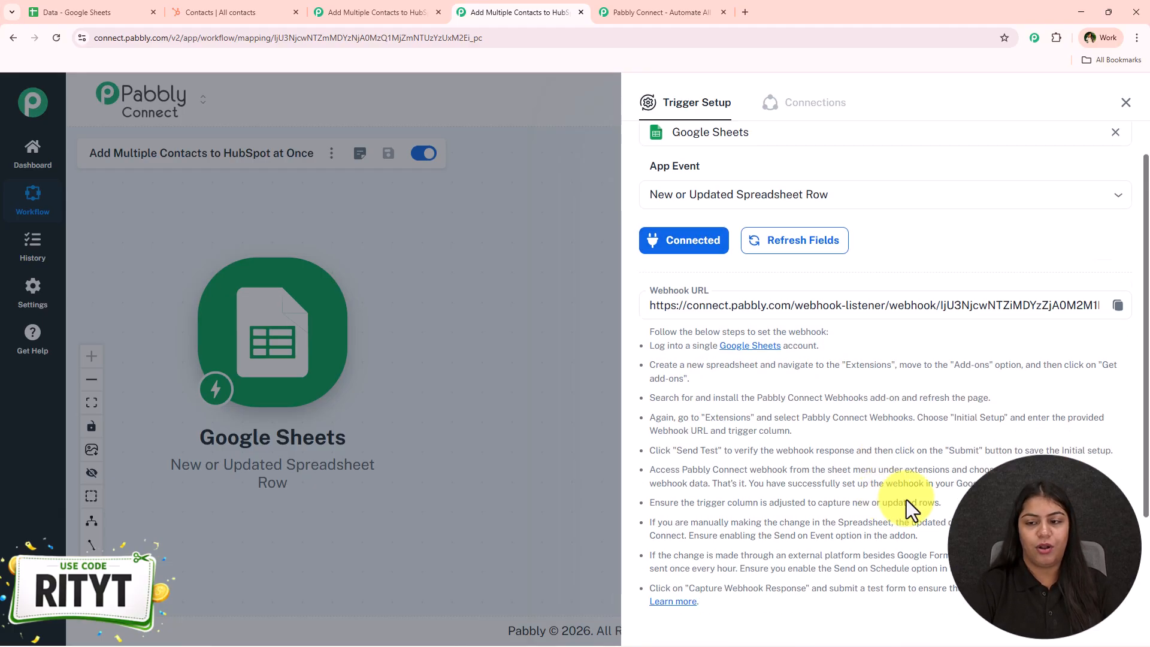
pyautogui.click(1119, 229)
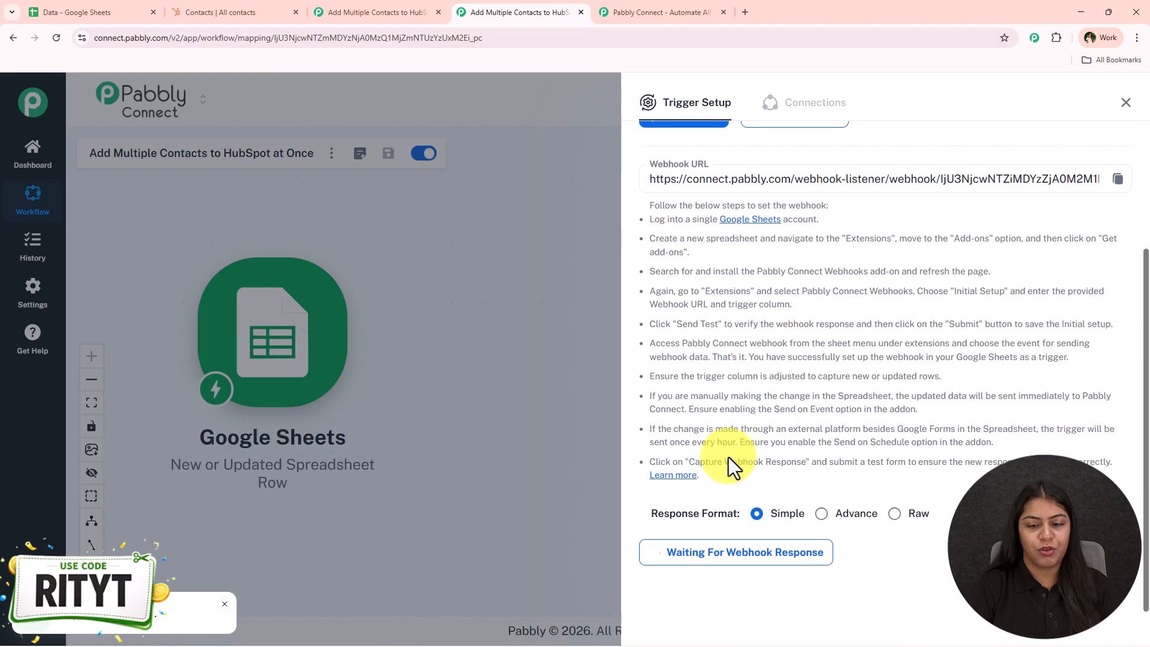
# In the Data spreadsheet, search the Google Workspace Marketplace for the Pabbly Connect Webhooks add-on and check whether it is installed.
pyautogui.click(139, 12)
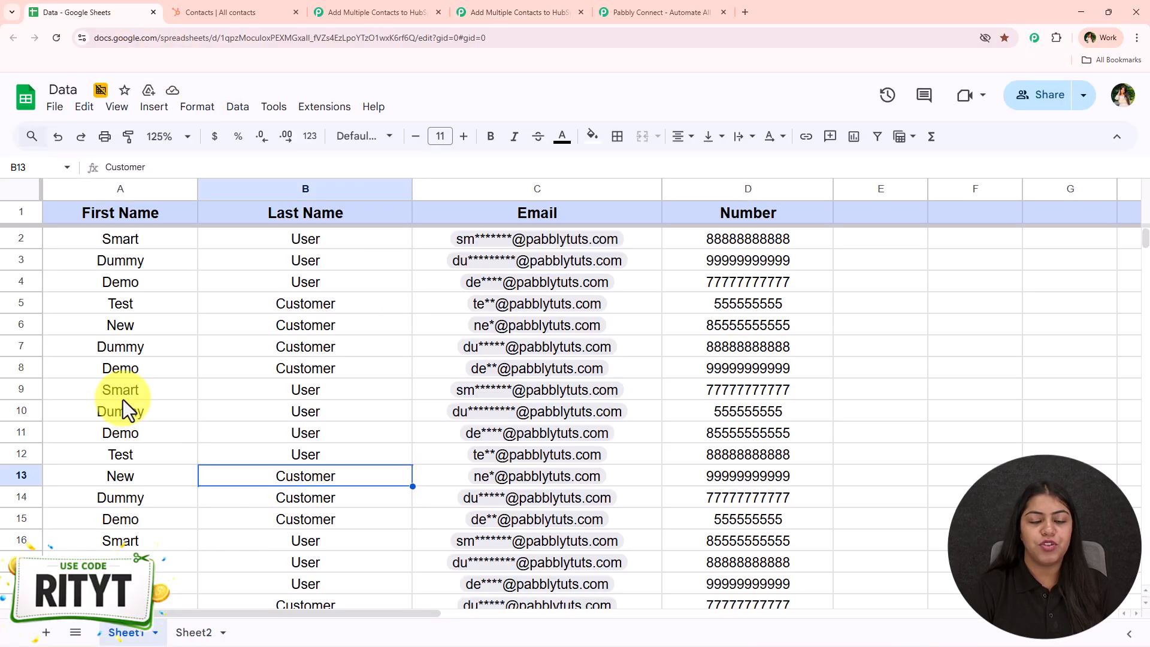
pyautogui.click(333, 103)
pyautogui.moveTo(351, 133)
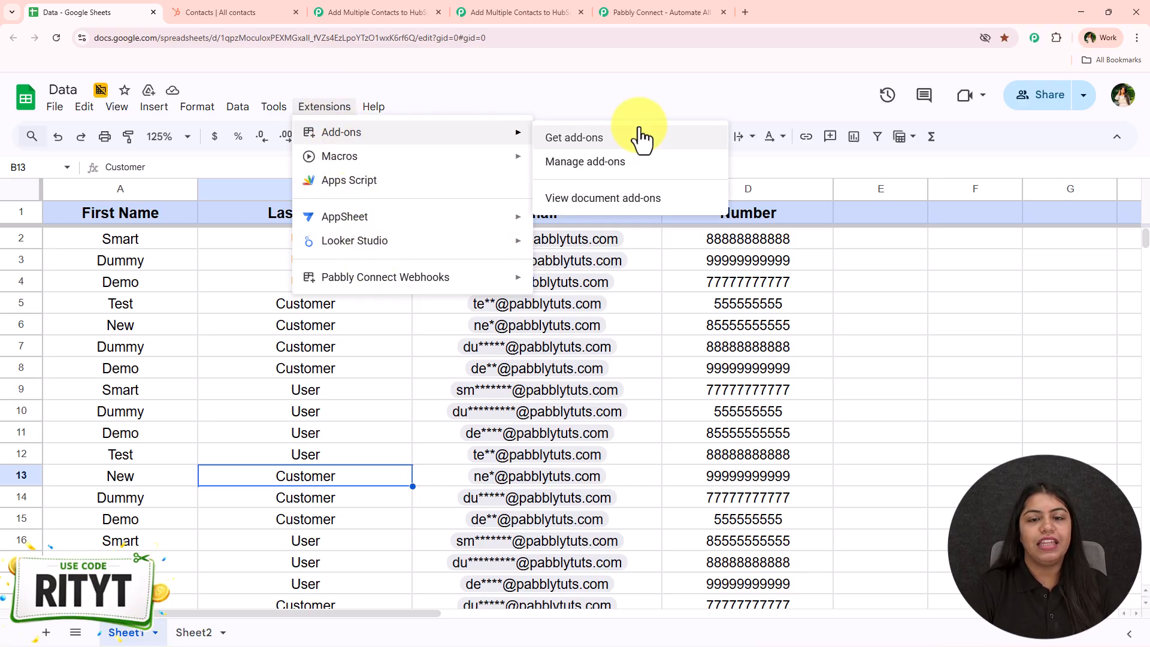
pyautogui.click(576, 137)
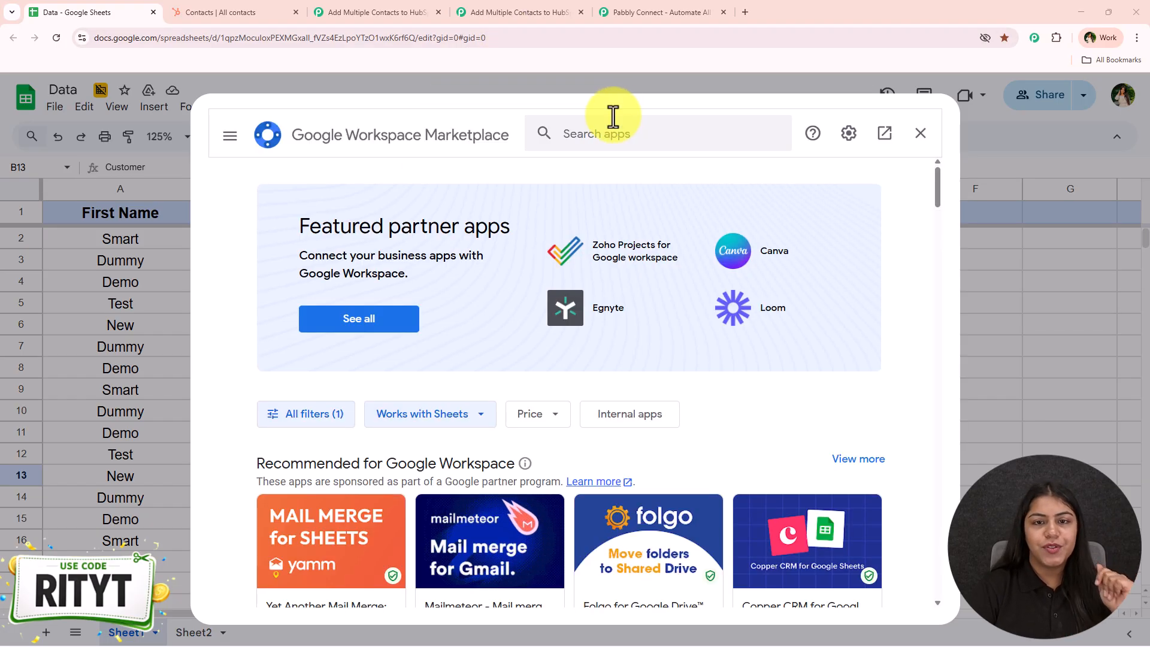
pyautogui.click(613, 117)
pyautogui.write('pabb')
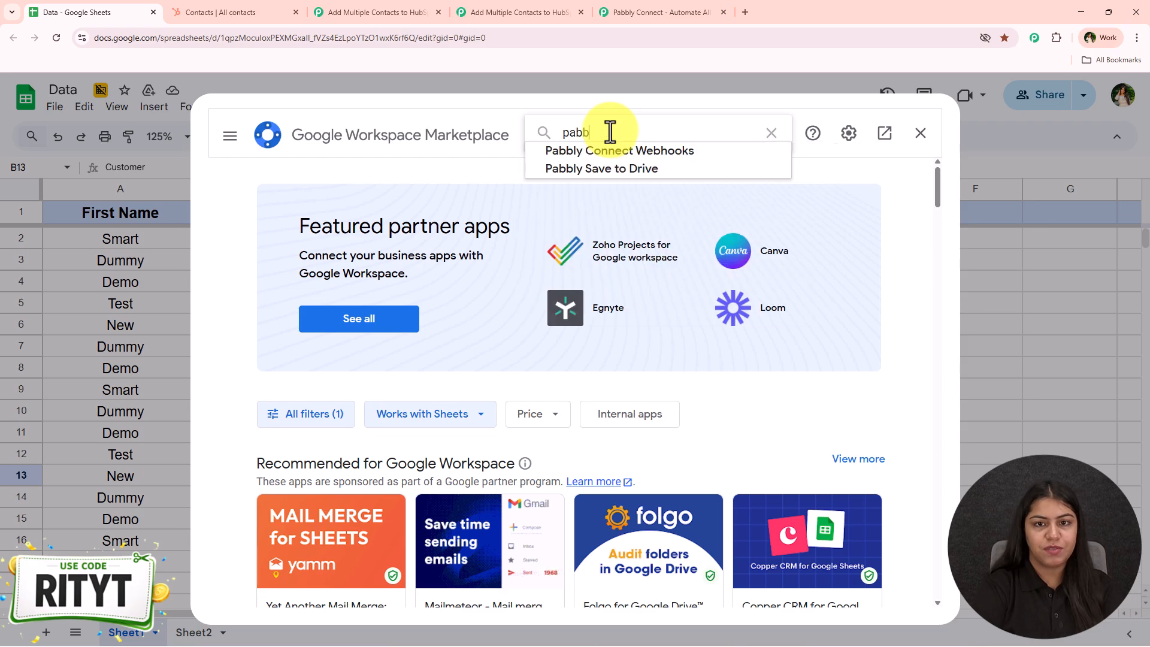
pyautogui.click(624, 150)
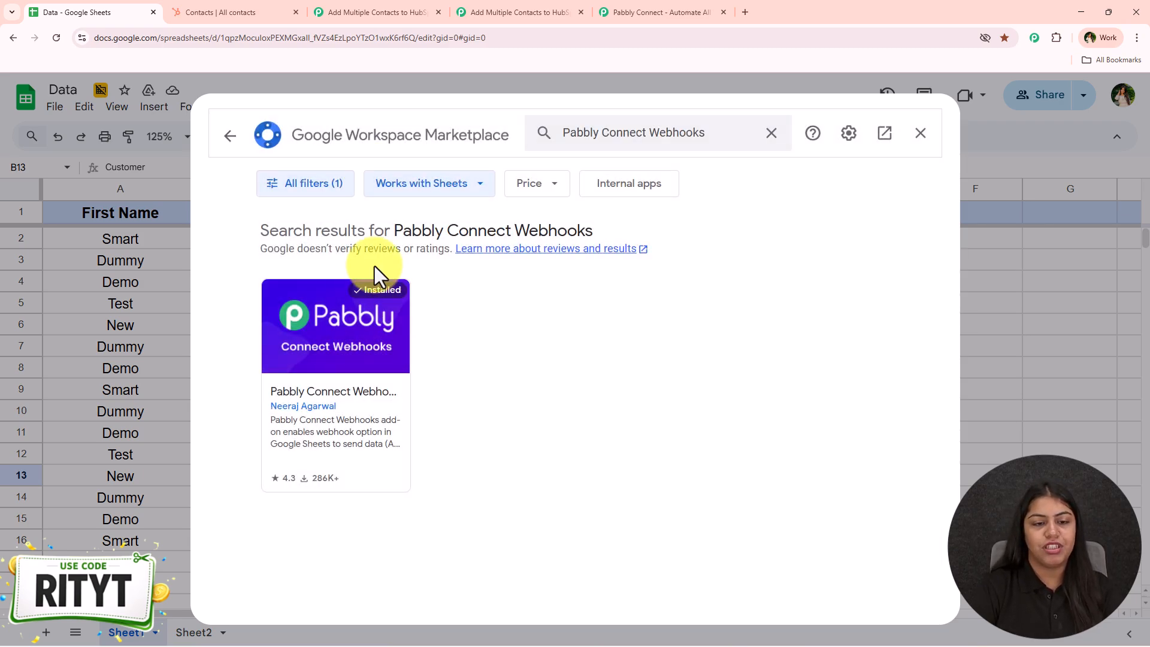
pyautogui.moveTo(422, 286); pyautogui.dragTo(538, 331)
pyautogui.click(538, 333)
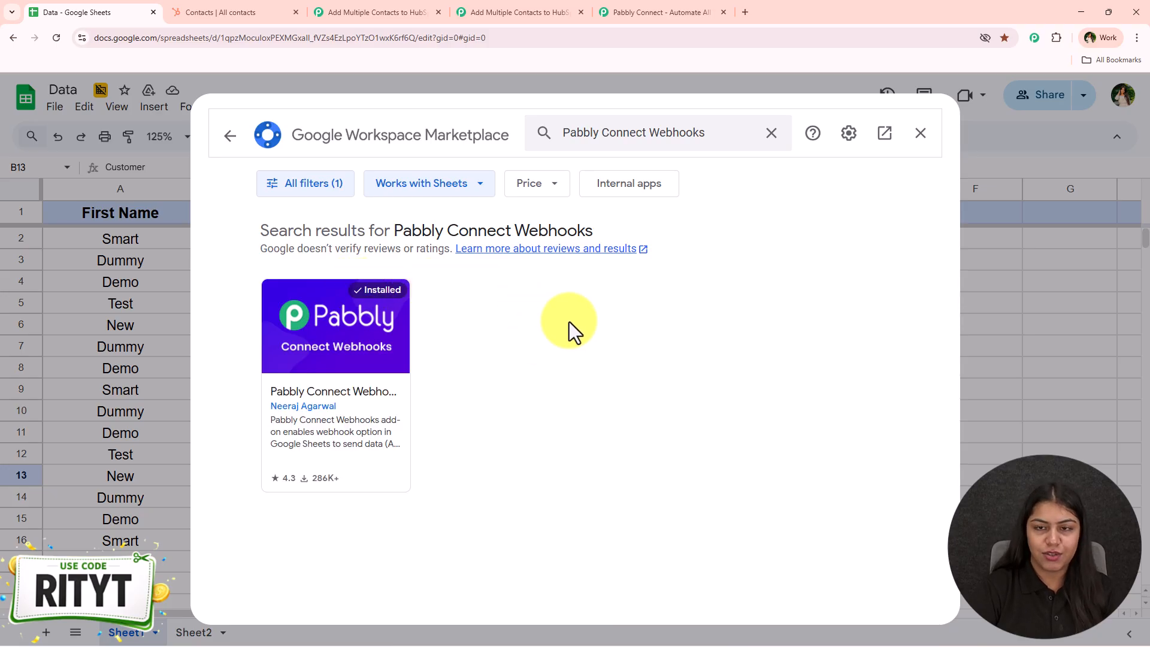
pyautogui.click(918, 128)
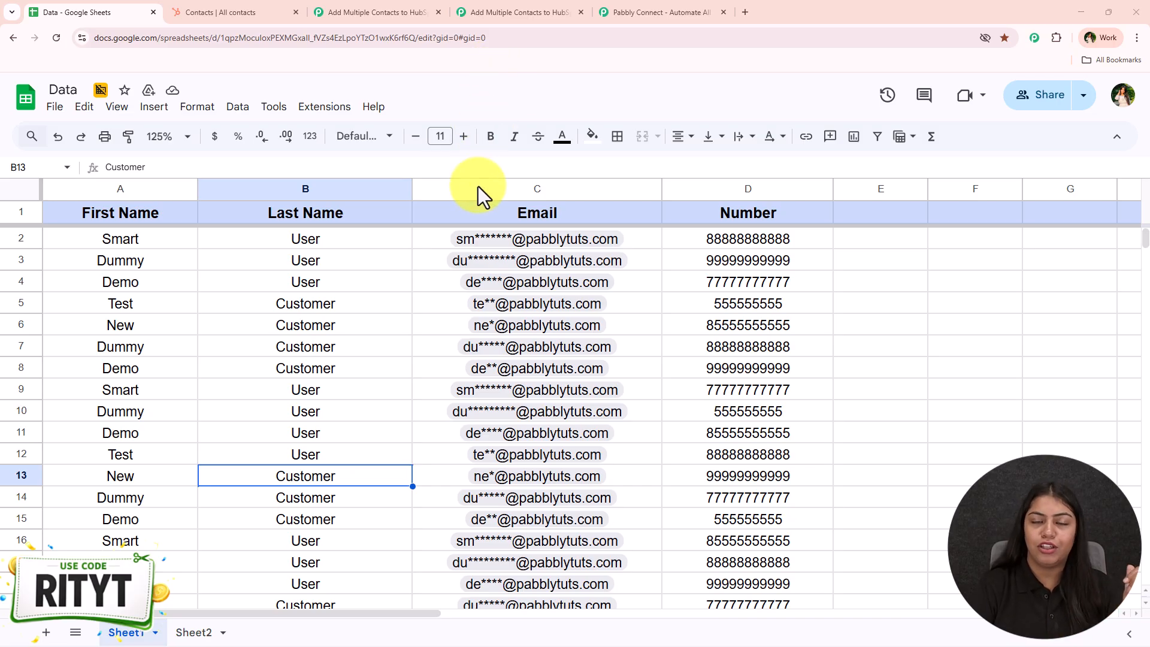
# Open the Initial Setup of the Pabbly Connect Webhooks extension for the contacts sheet.
pyautogui.click(342, 109)
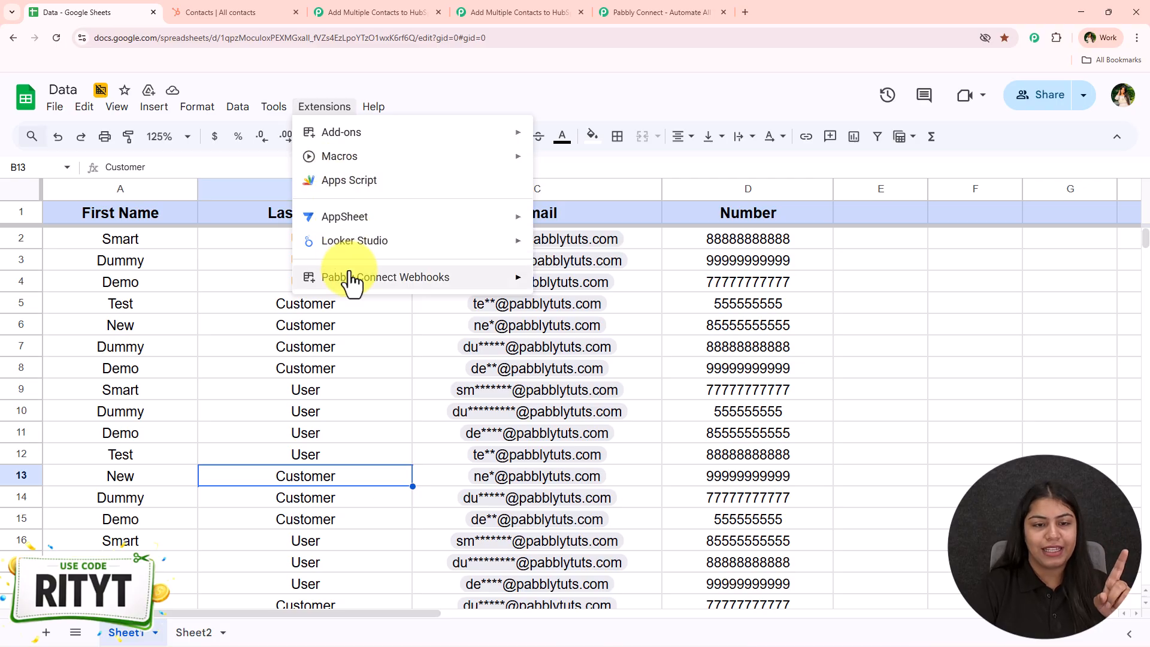
pyautogui.moveTo(352, 279)
pyautogui.click(605, 282)
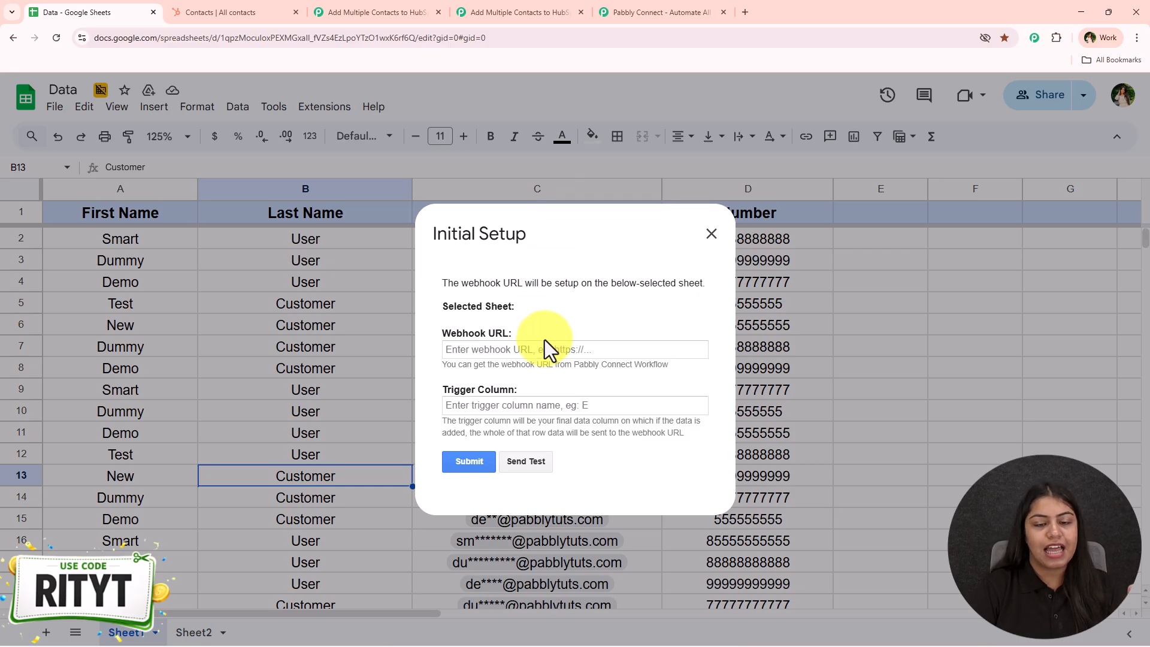
# Copy the webhook URL from the Pabbly Connect trigger and paste it as the Webhook URL in the spreadsheet's Initial Setup.
pyautogui.moveTo(545, 340); pyautogui.dragTo(423, 330)
pyautogui.click(438, 337)
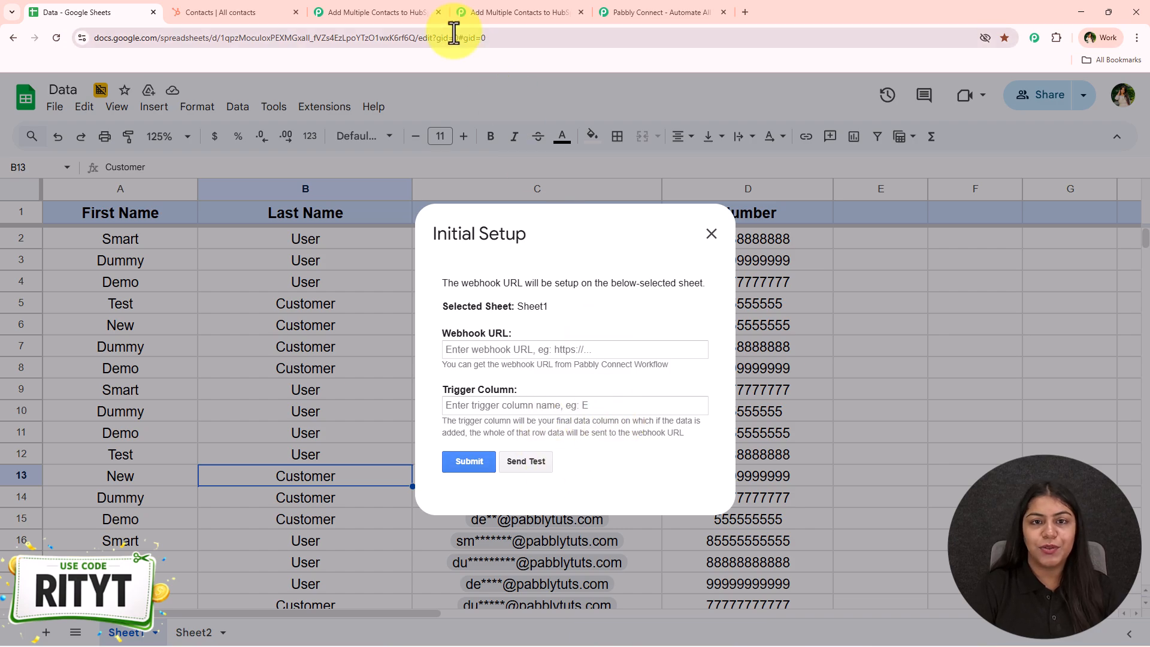
pyautogui.click(520, 12)
pyautogui.click(1118, 180)
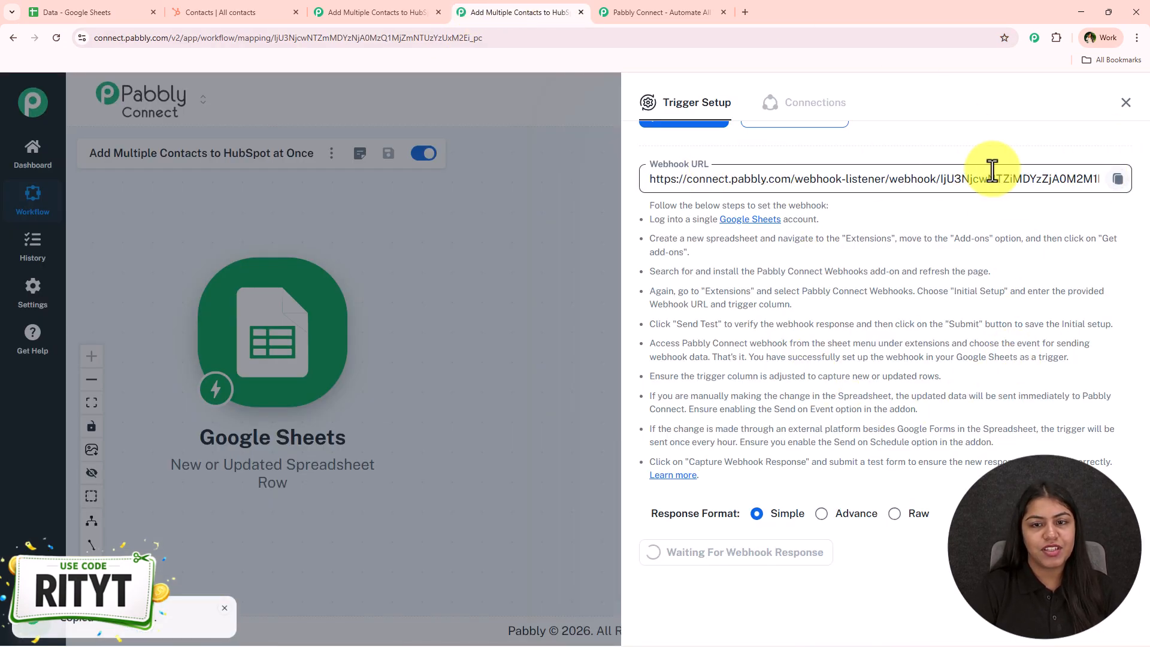
pyautogui.click(84, 12)
pyautogui.click(487, 349)
pyautogui.rightClick(487, 350)
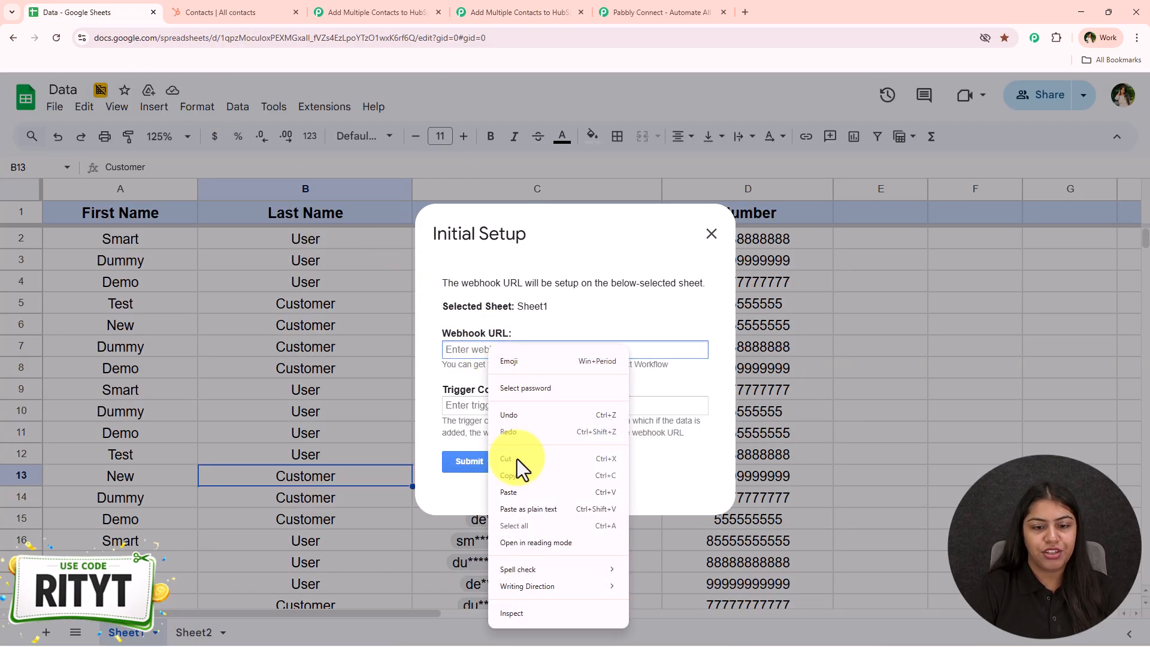
pyautogui.click(520, 491)
# Set the trigger column to D and submit the initial setup for Sheet1.
pyautogui.click(540, 413)
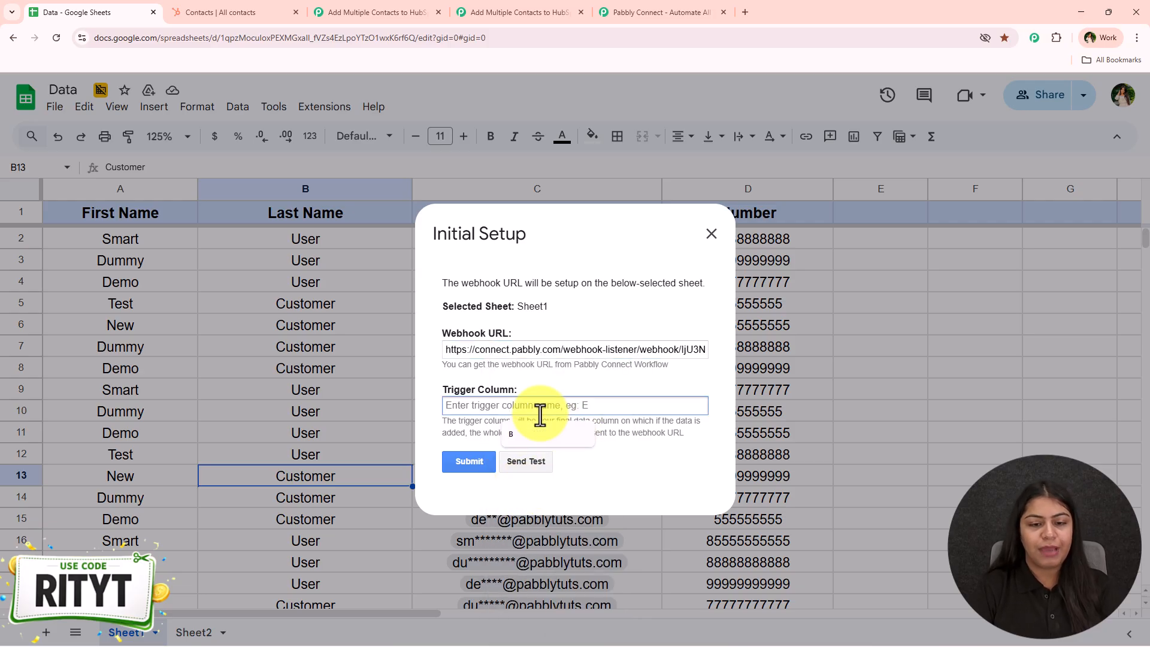
pyautogui.write('D')
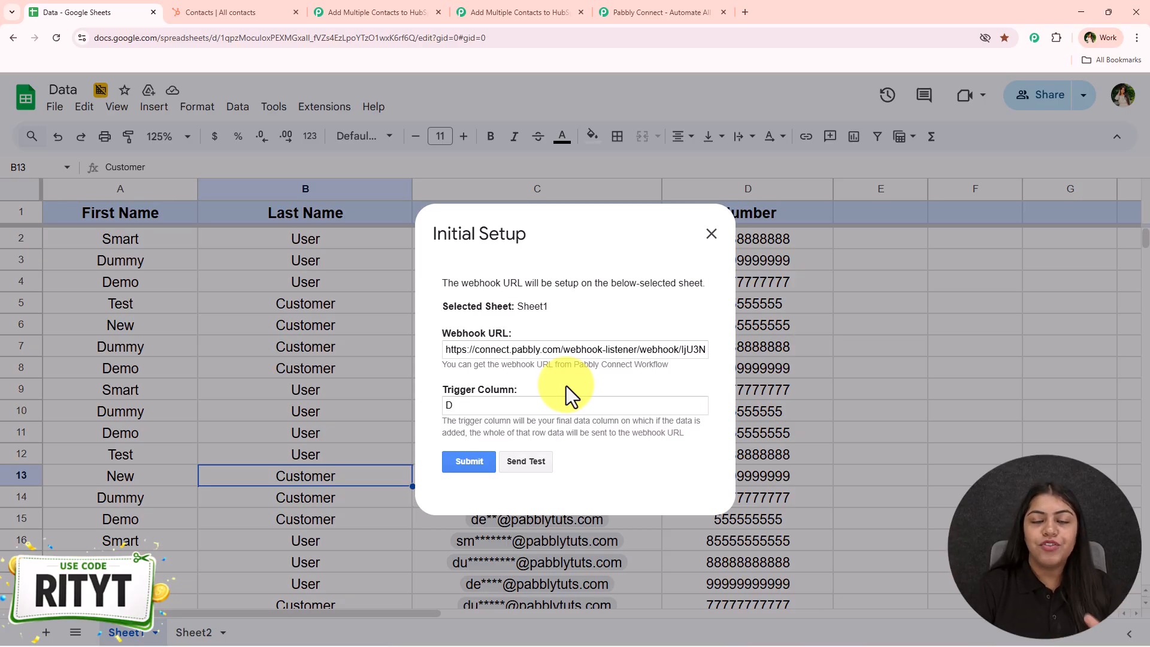
pyautogui.click(448, 463)
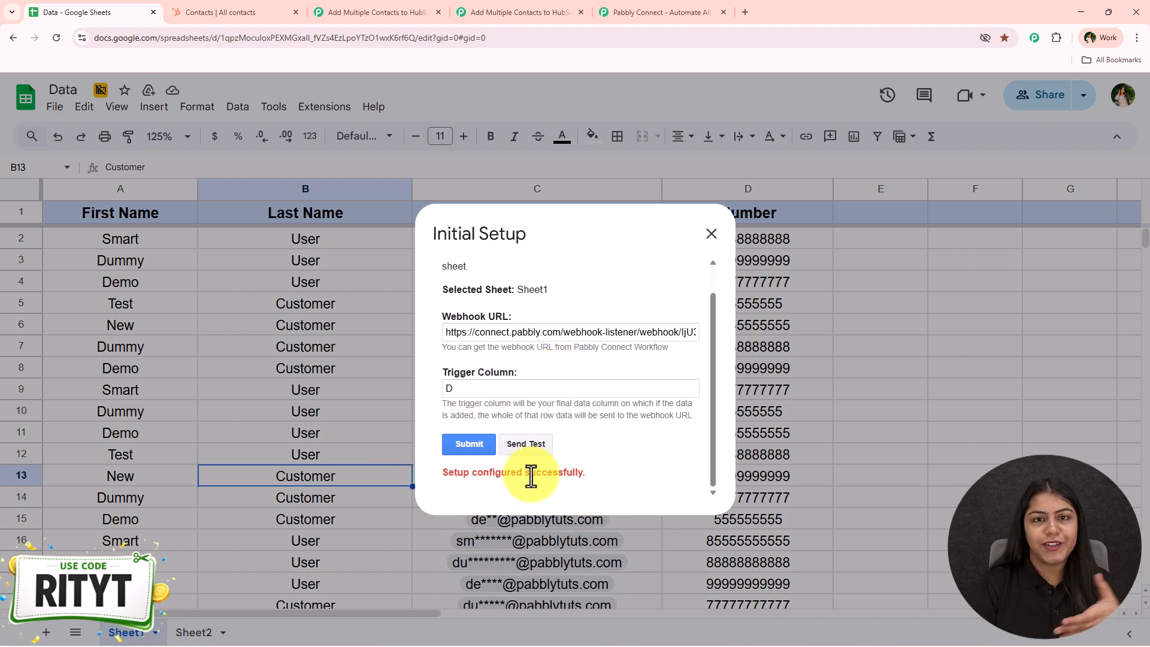
# Check that the Pabbly Connect trigger is waiting for a response, and send test data from the spreadsheet's Initial Setup.
pyautogui.click(474, 7)
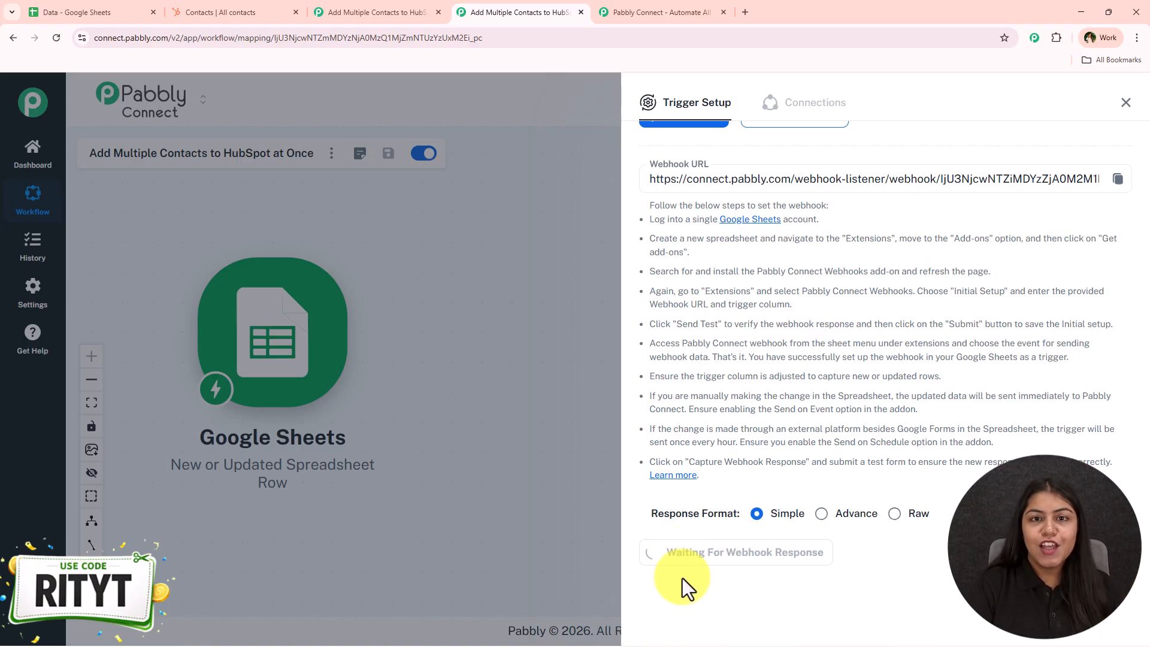
pyautogui.click(52, 13)
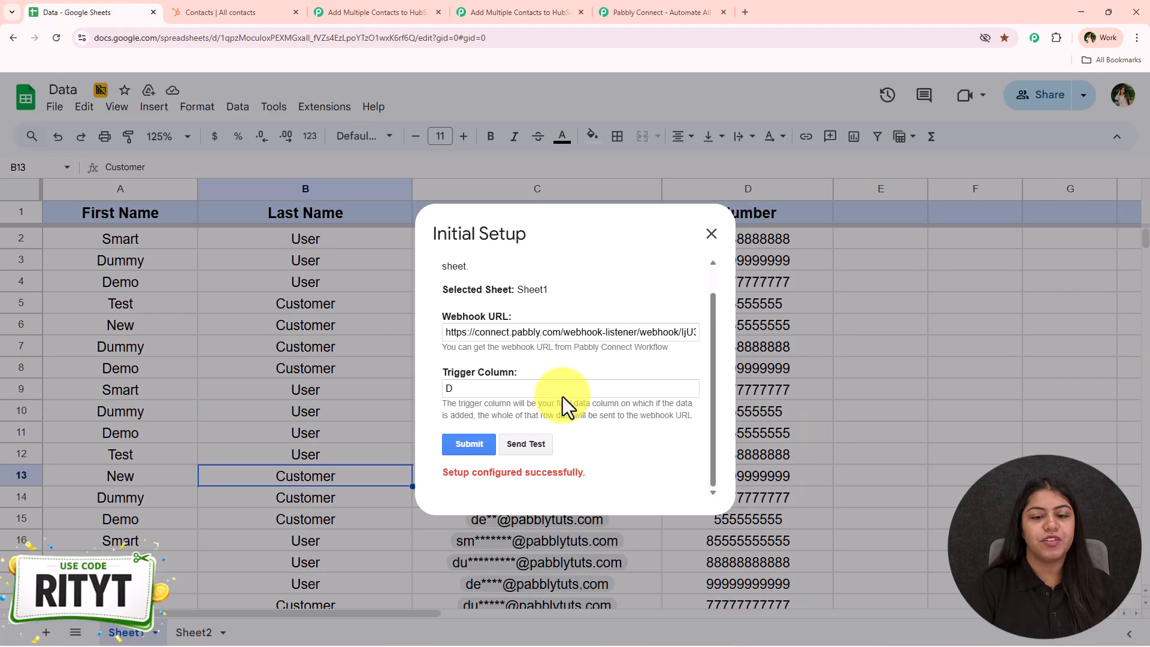
pyautogui.click(530, 442)
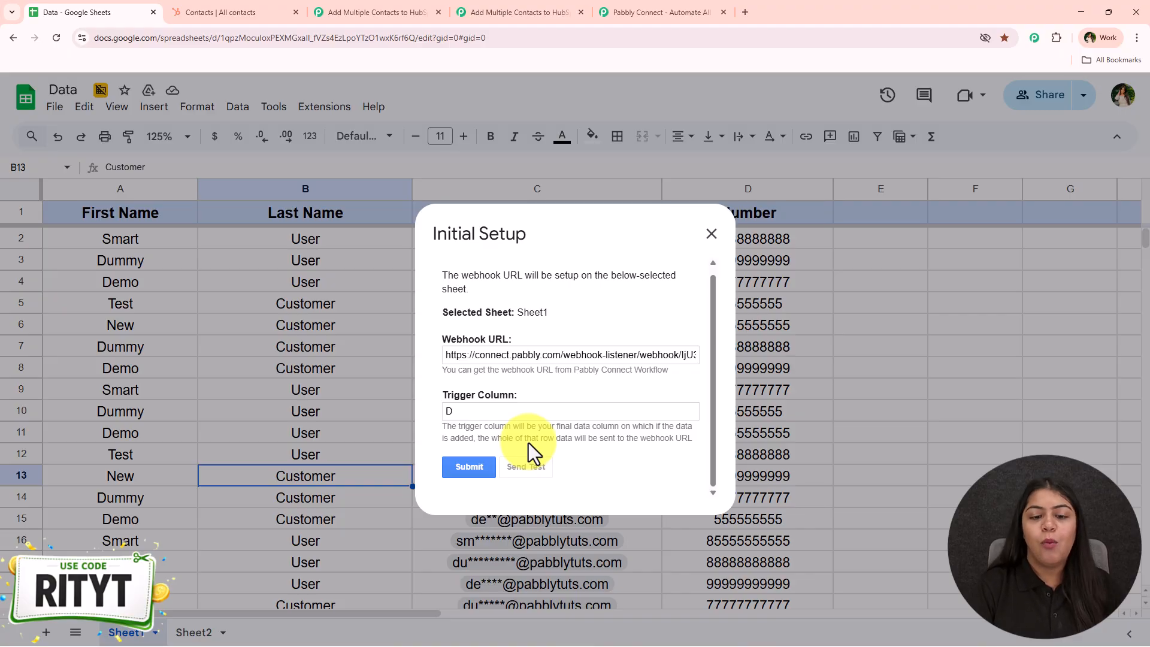
pyautogui.scroll(-2, 529, 457)
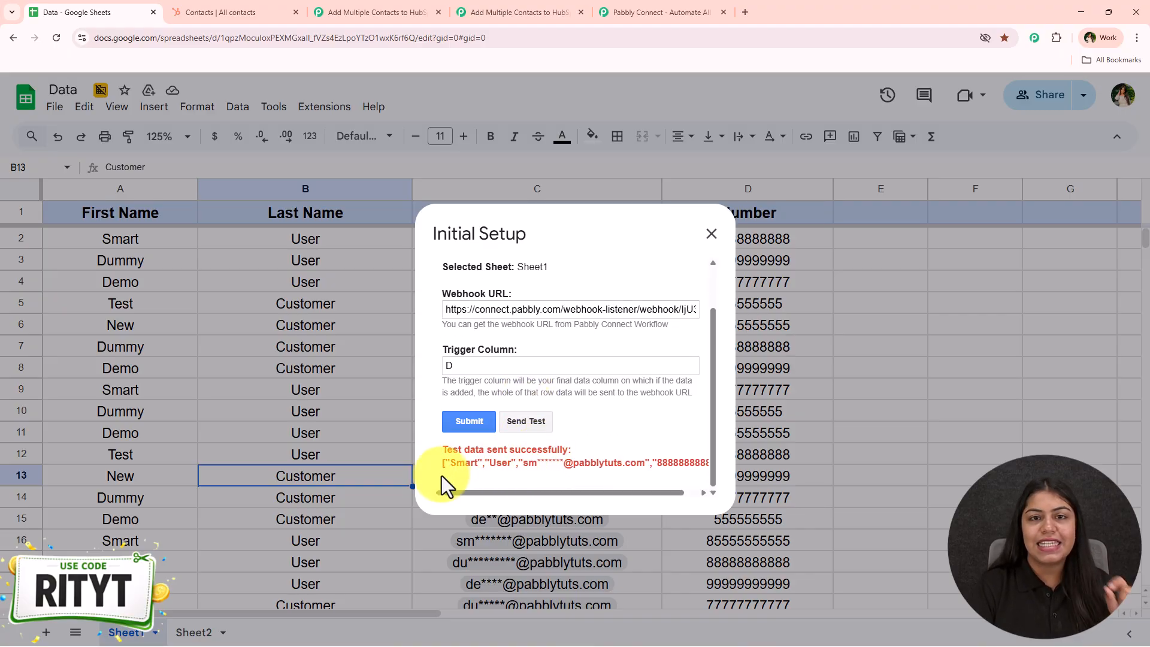
# Examine the response captured by the Google Sheets trigger, compare it with row 2 of the spreadsheet, and close the trigger setup.
pyautogui.click(497, 12)
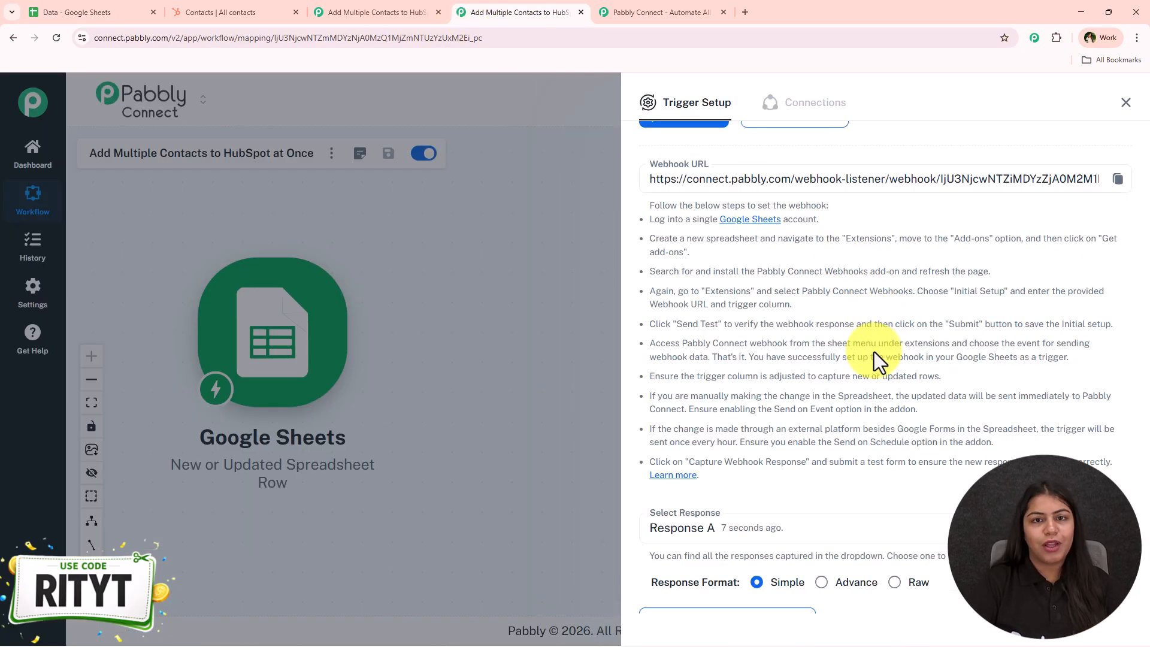
pyautogui.scroll(-10, 875, 351)
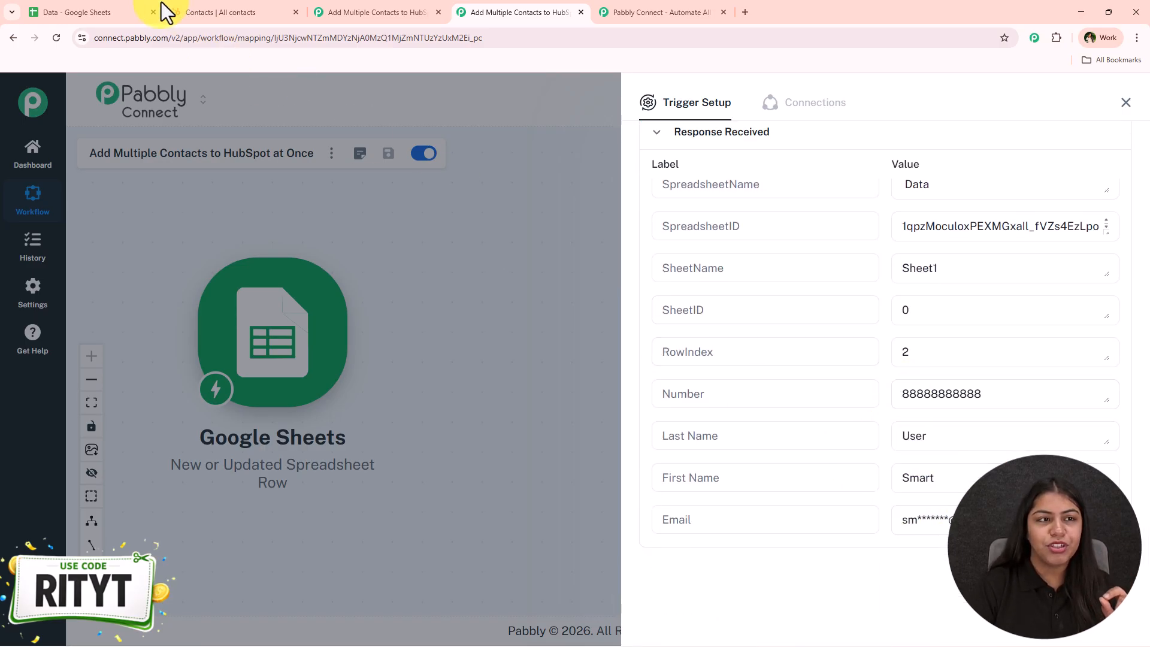
pyautogui.click(135, 13)
pyautogui.click(710, 235)
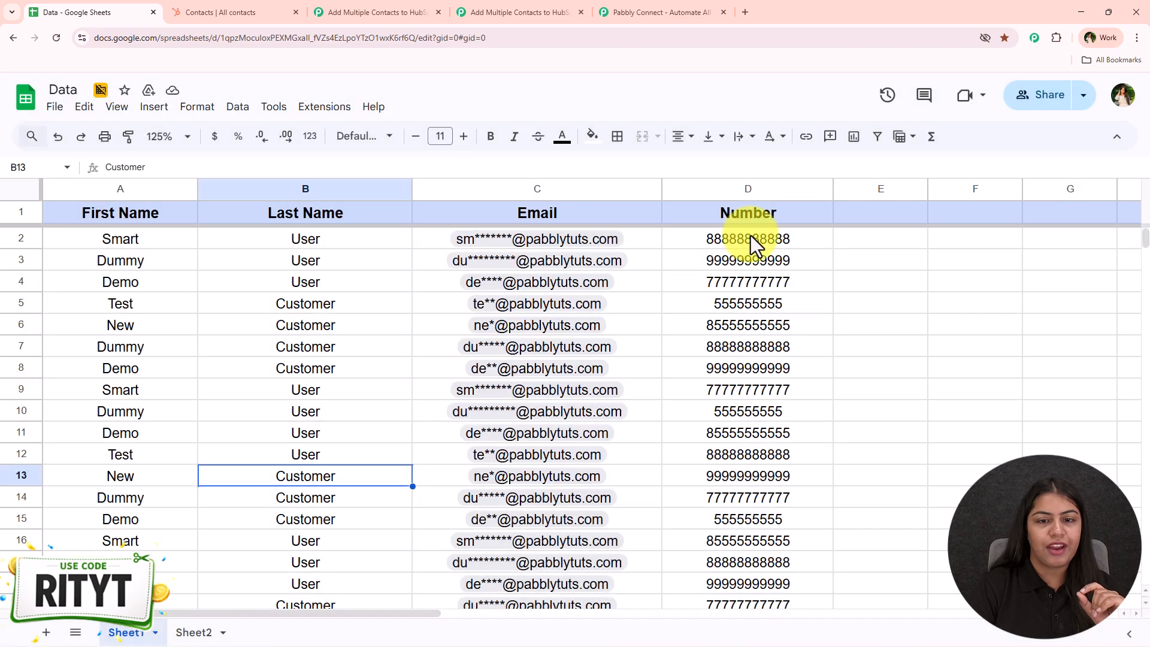
pyautogui.moveTo(751, 237); pyautogui.dragTo(37, 233)
pyautogui.click(476, 12)
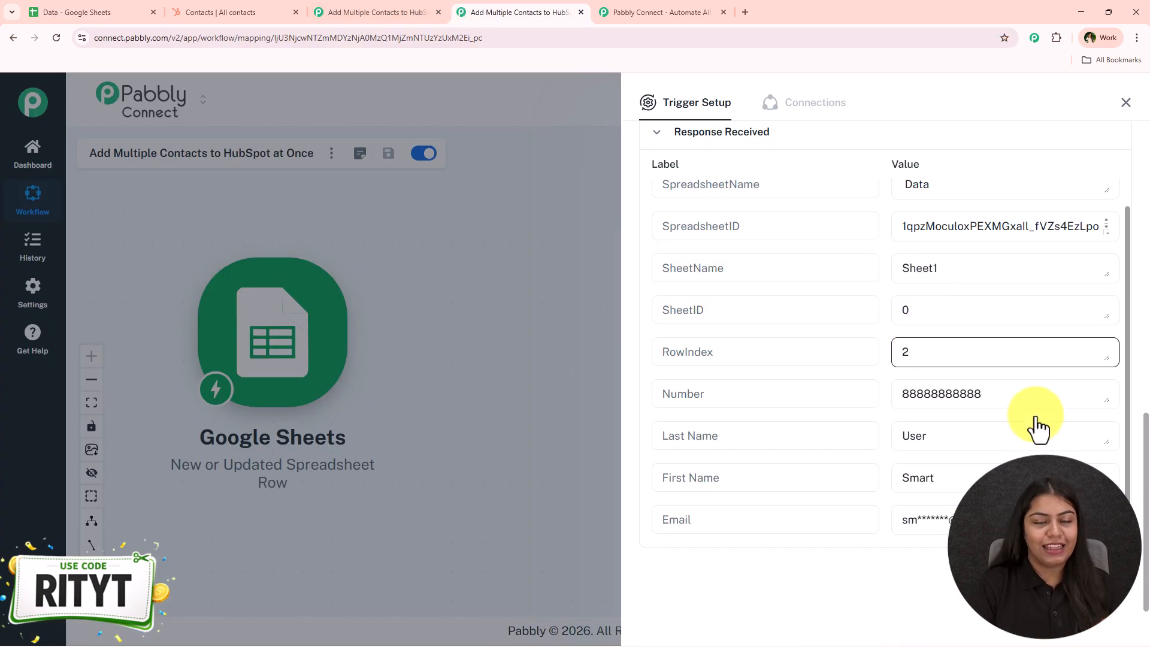
pyautogui.click(1127, 102)
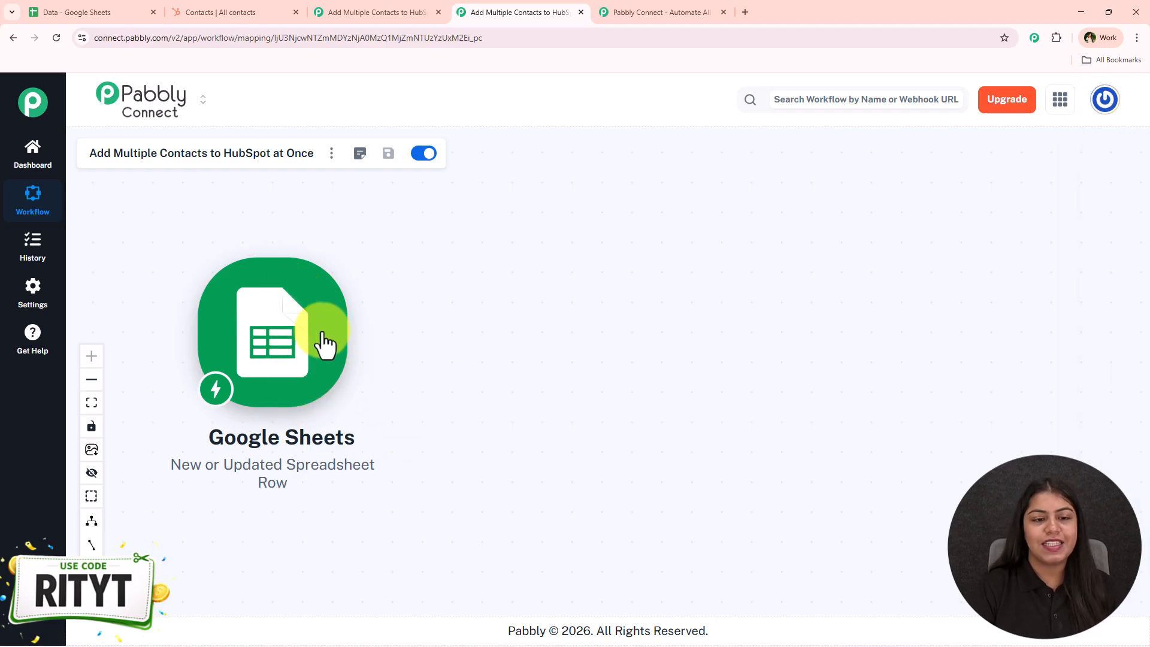
# Add a HubSpot CRM action with the Create a Contact event after the Google Sheets trigger.
pyautogui.click(363, 328)
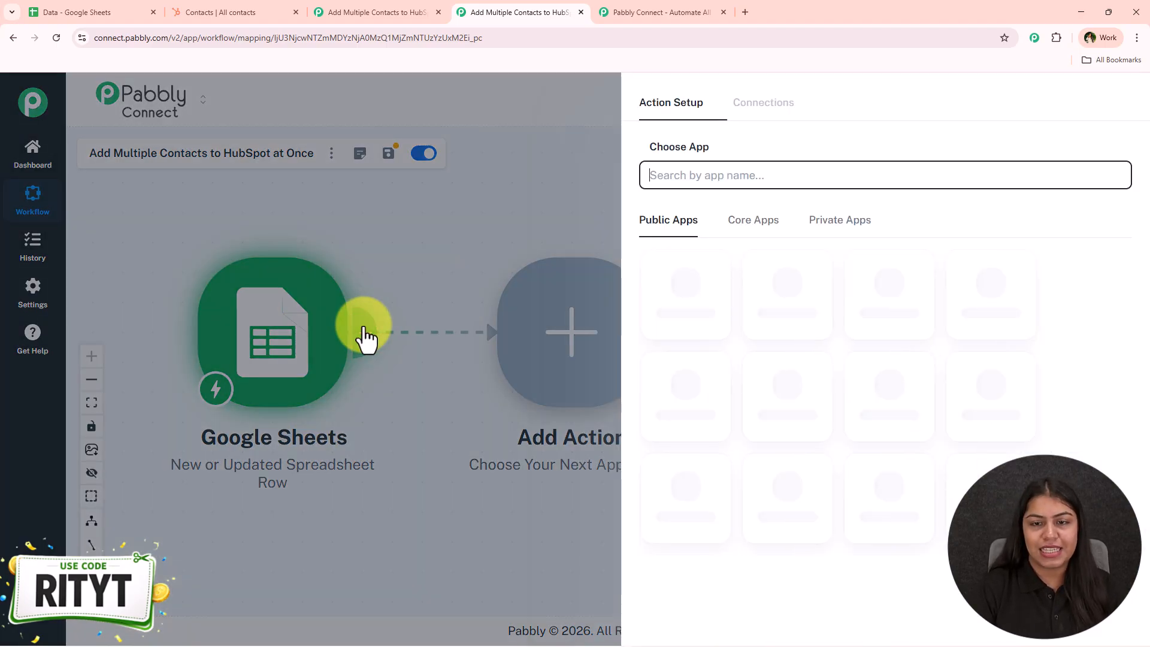
pyautogui.write('Hubspot')
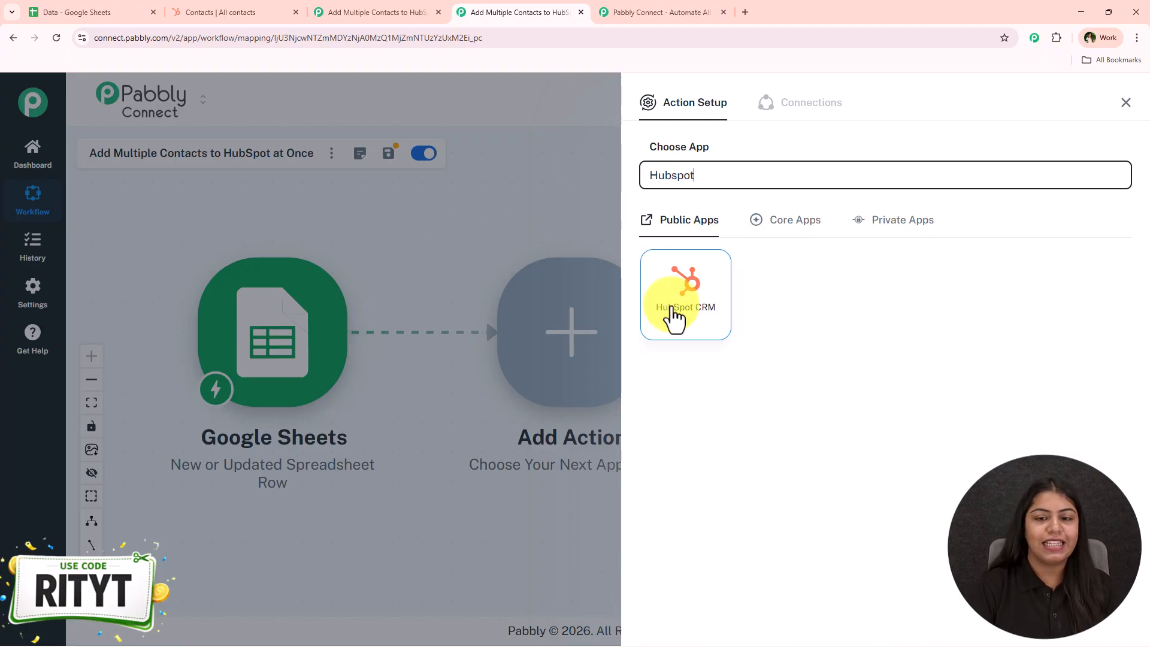
pyautogui.click(698, 333)
pyautogui.click(716, 237)
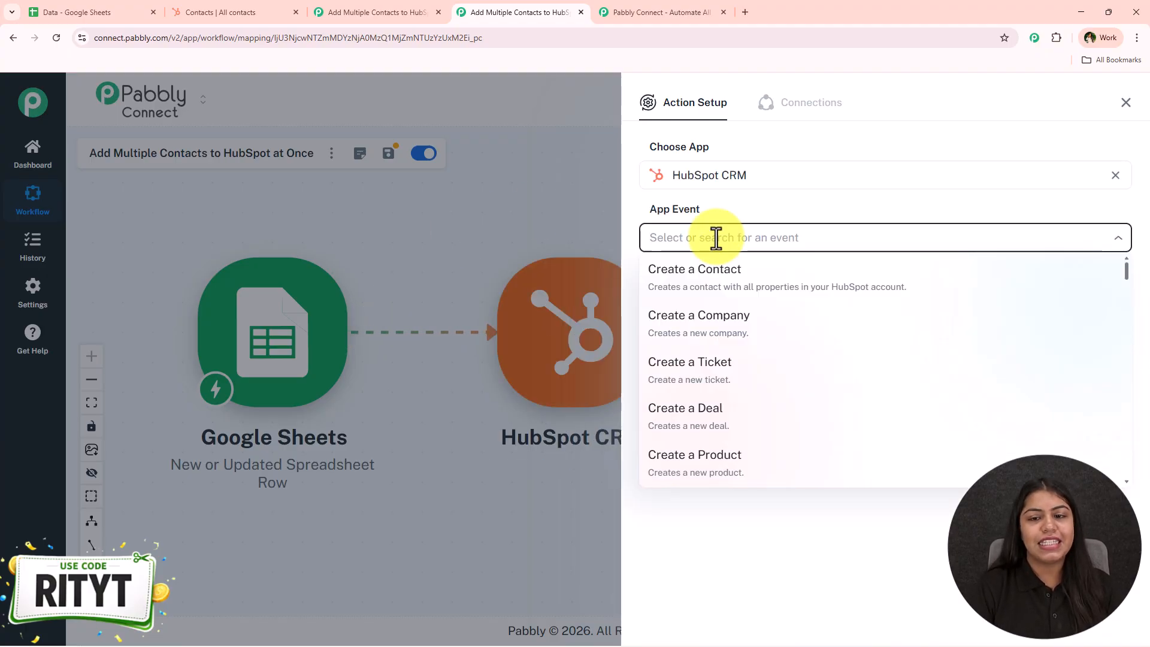
pyautogui.click(709, 290)
# Connect the HubSpot CRM action through a new connection, authorizing the Pabbly Tuts account.
pyautogui.click(670, 296)
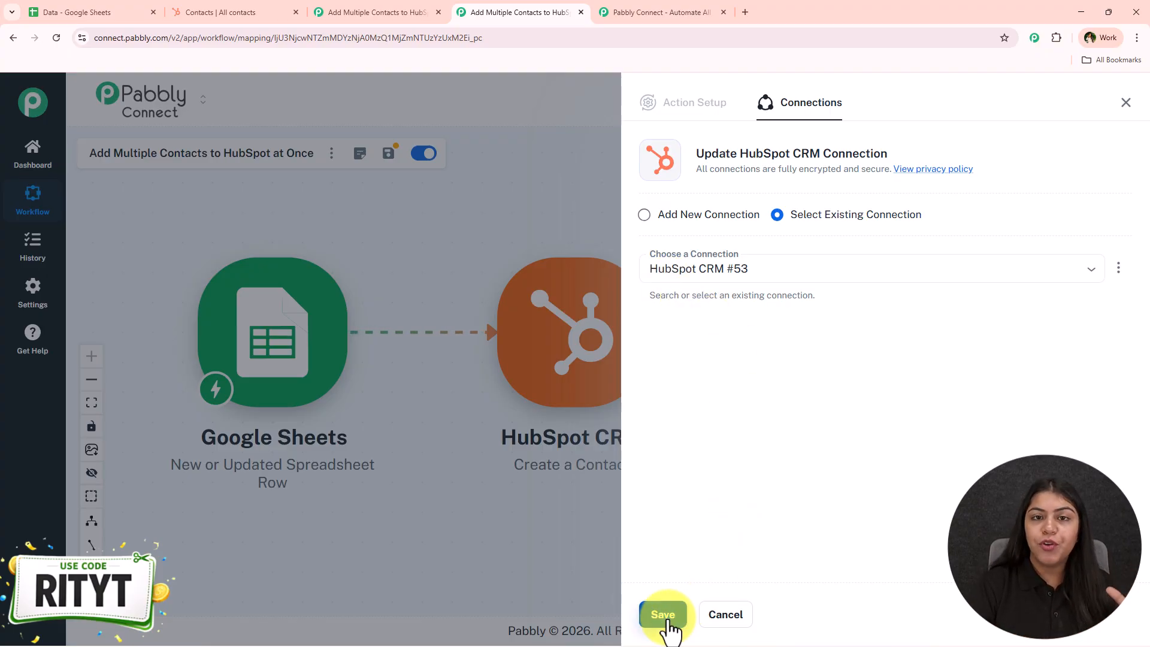
pyautogui.click(681, 217)
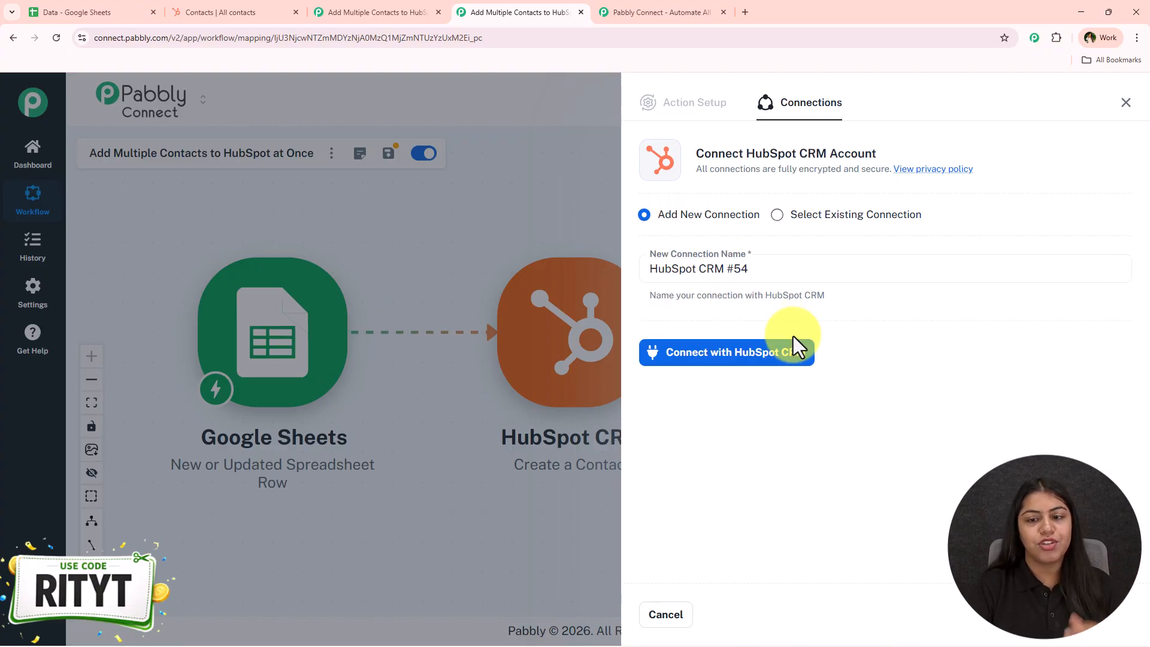
pyautogui.click(788, 367)
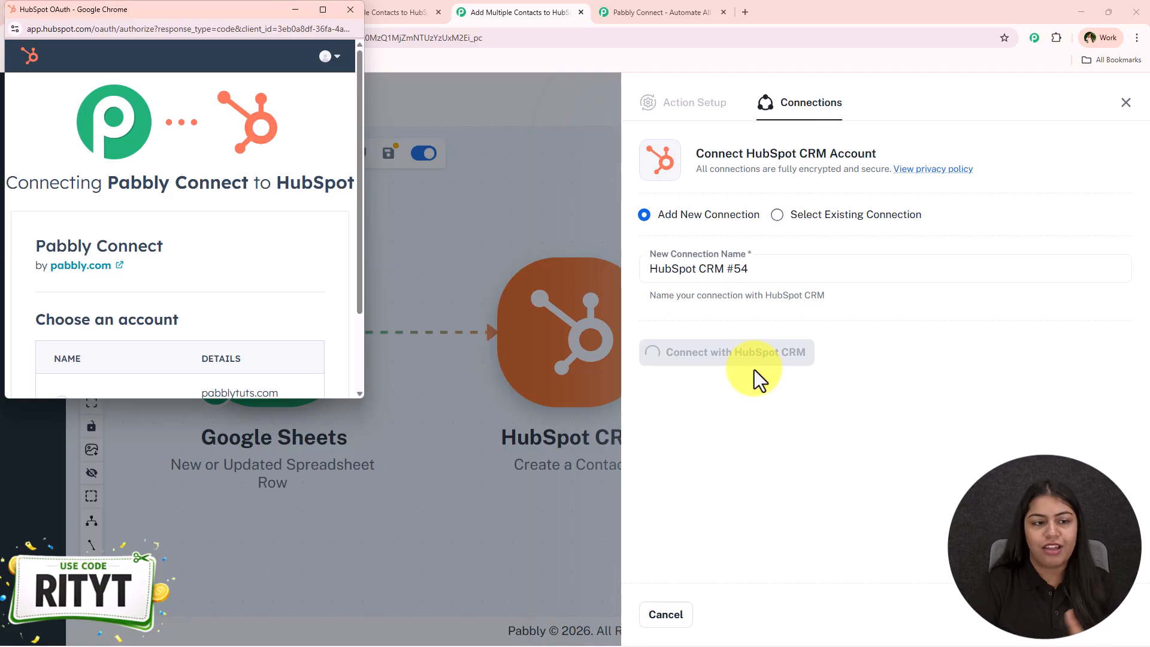
pyautogui.scroll(-2, 162, 318)
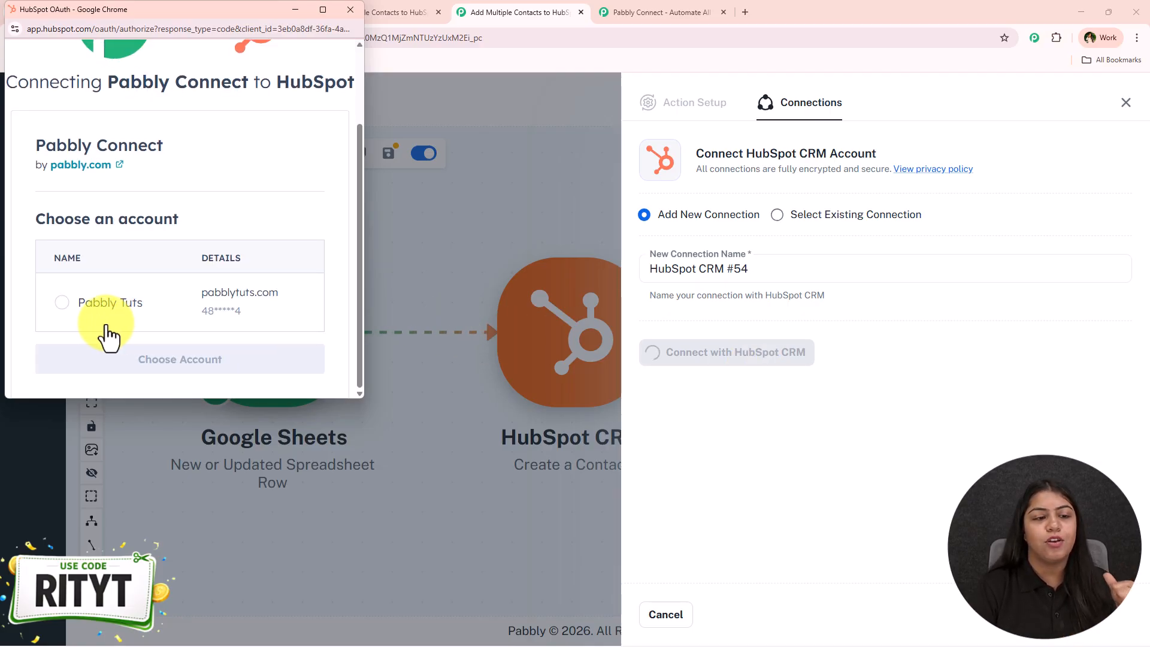
pyautogui.click(63, 306)
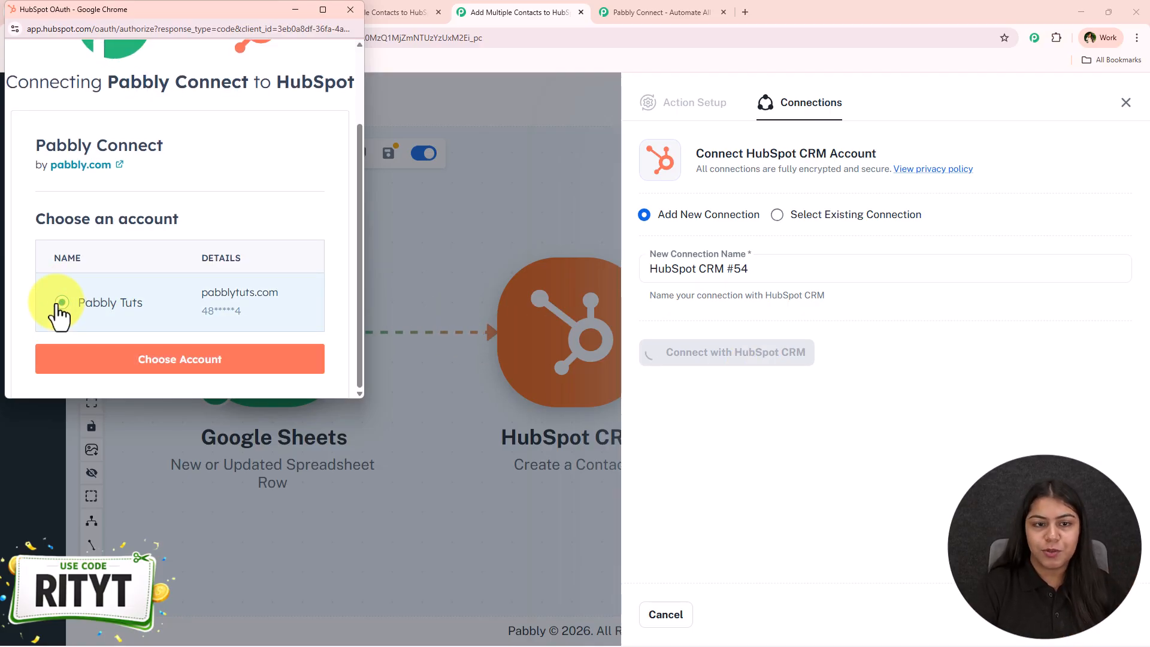
pyautogui.click(111, 363)
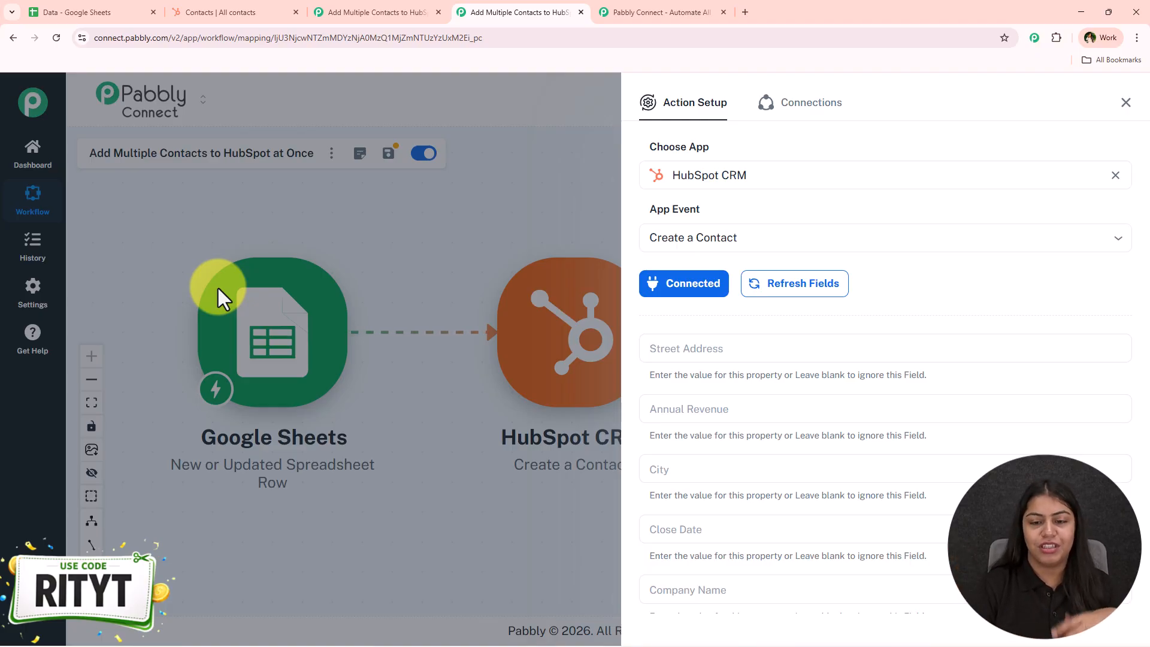
# Open the Email field of the HubSpot contact for data mapping.
pyautogui.scroll(-7, 710, 378)
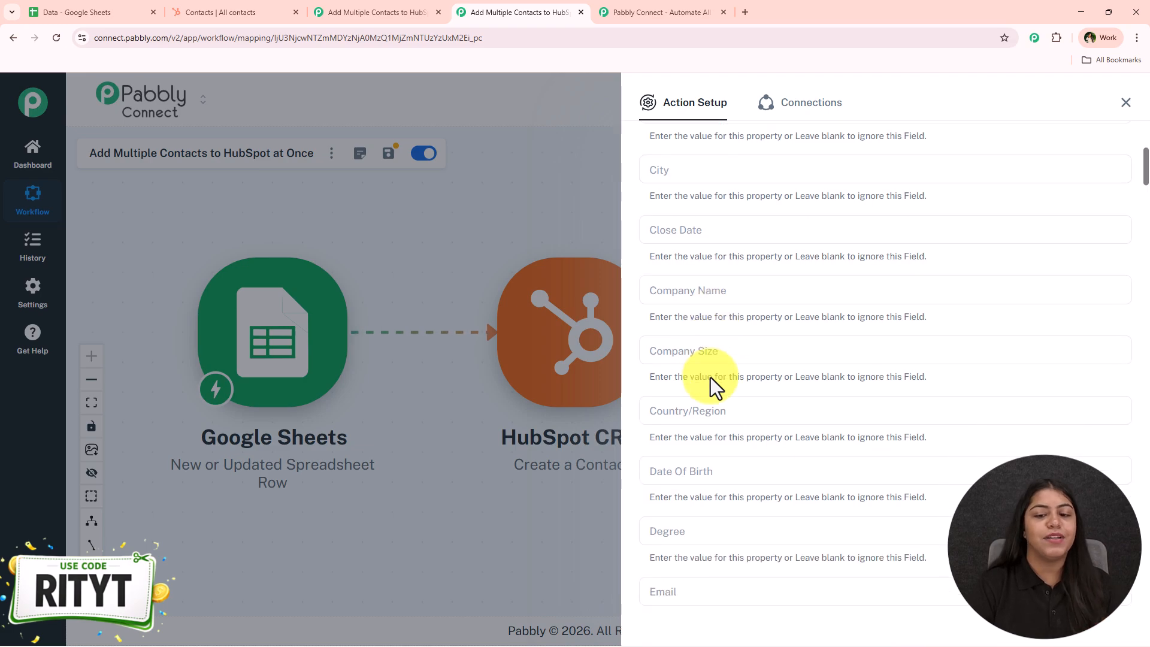
pyautogui.scroll(-1, 710, 380)
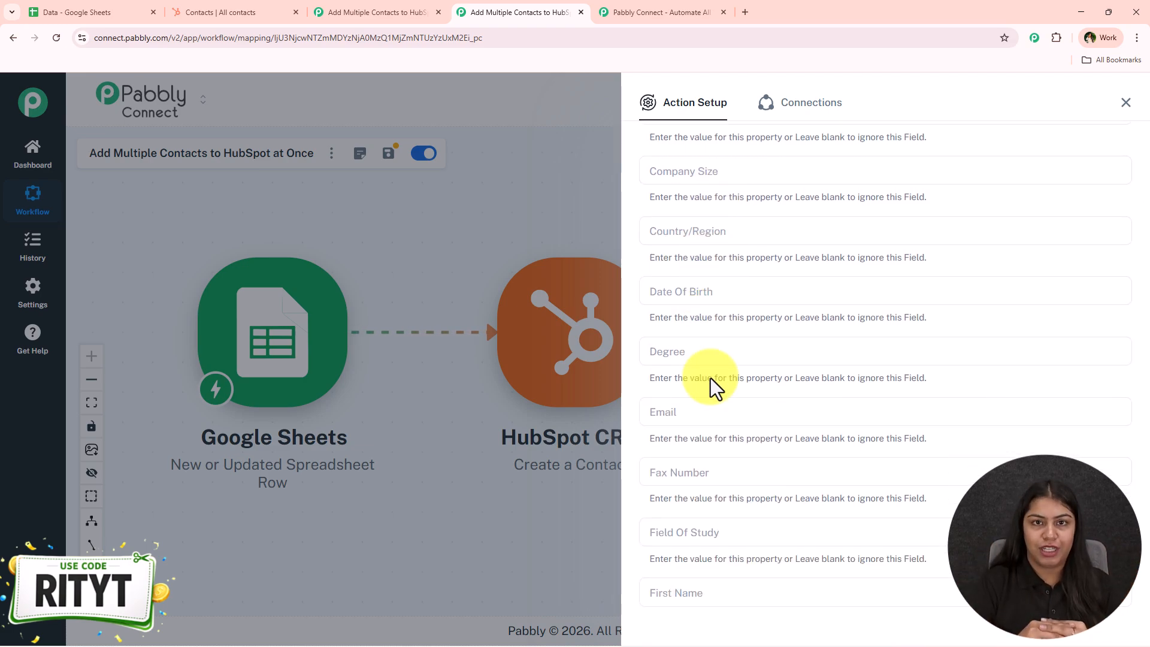
pyautogui.scroll(-2, 711, 379)
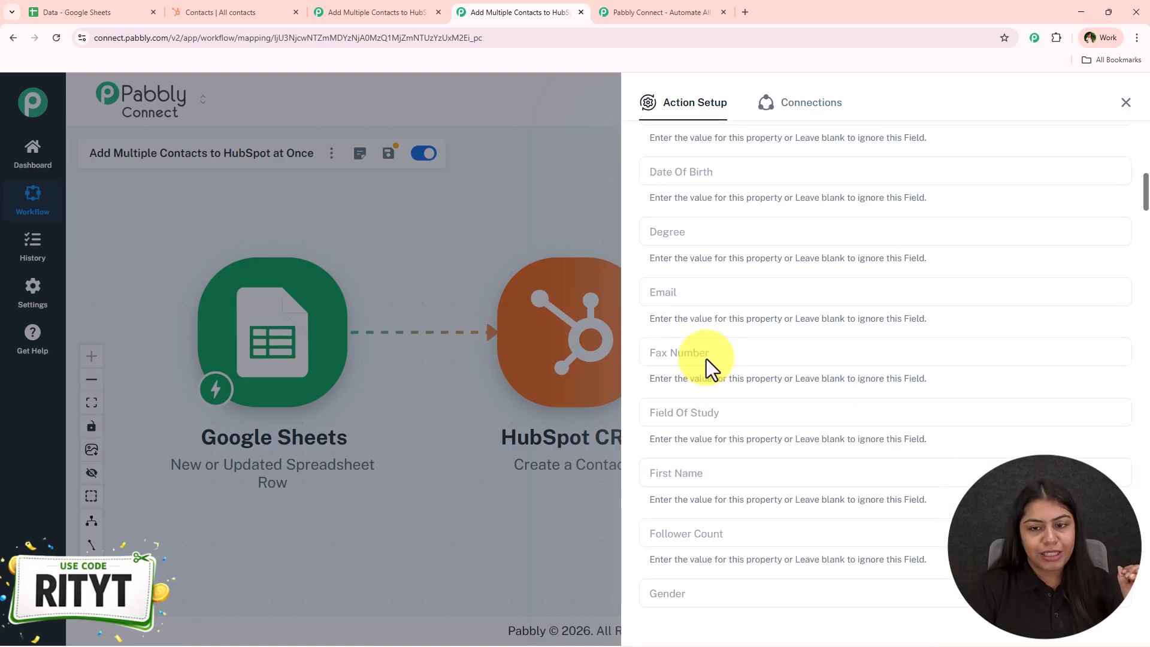
pyautogui.click(680, 292)
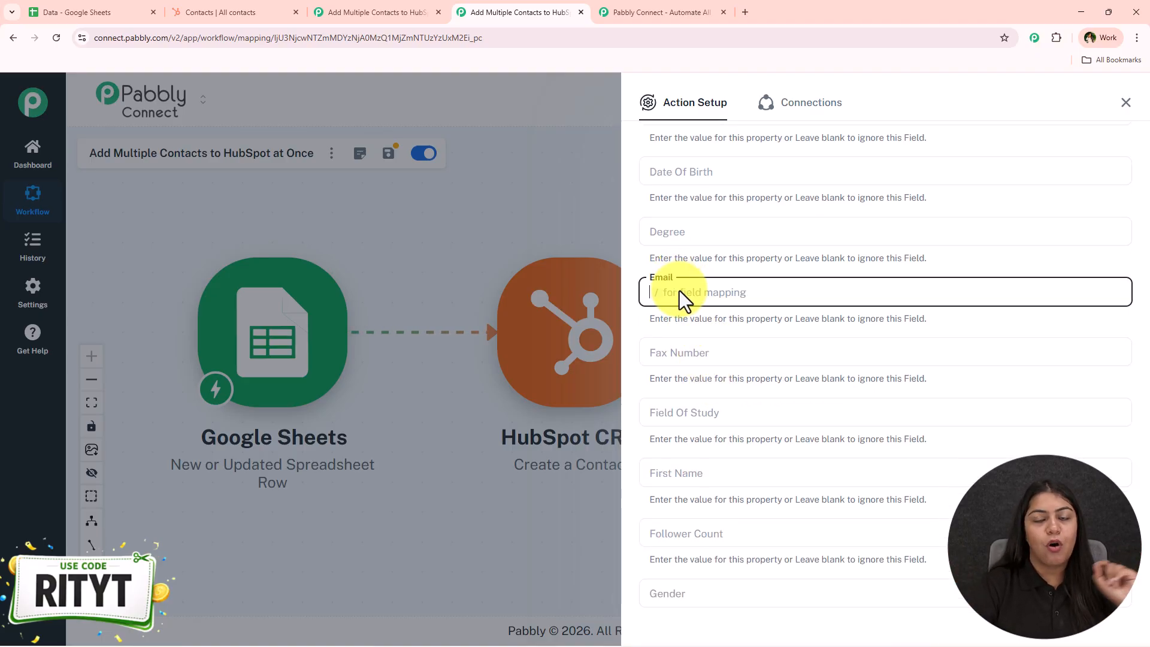